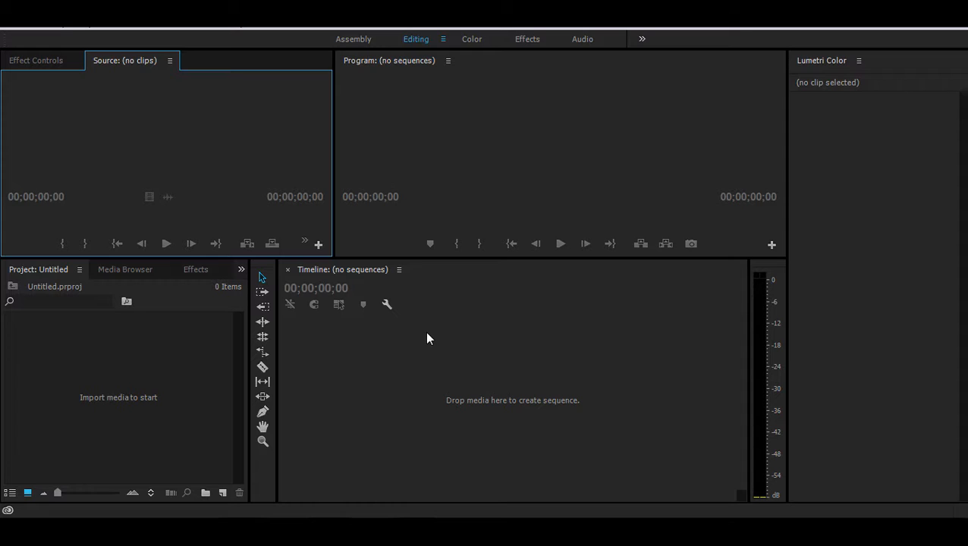
{"action": "left_click", "coordinate": [509, 418]}
{"action": "left_click", "coordinate": [197, 375]}
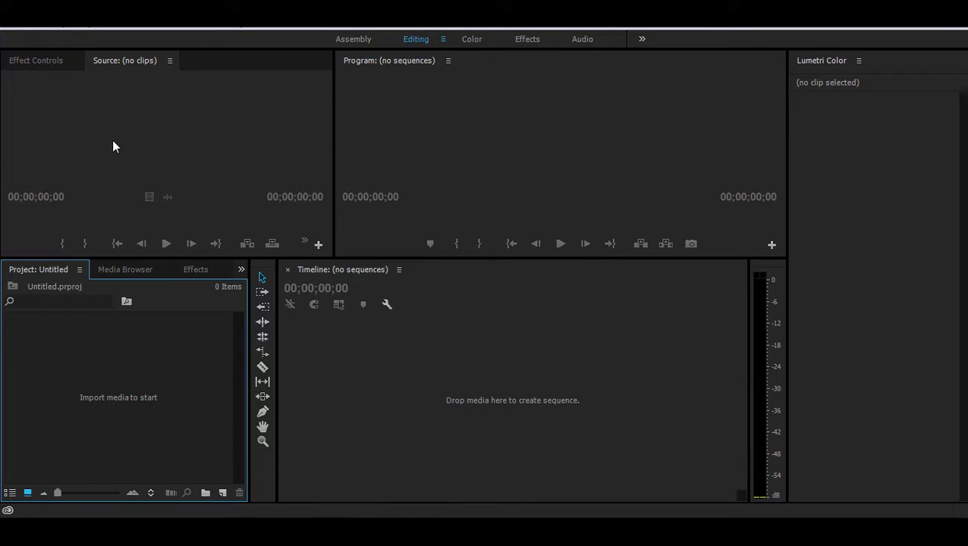
{"action": "left_click", "coordinate": [11, 29]}
{"action": "mouse_move", "coordinate": [200, 28]}
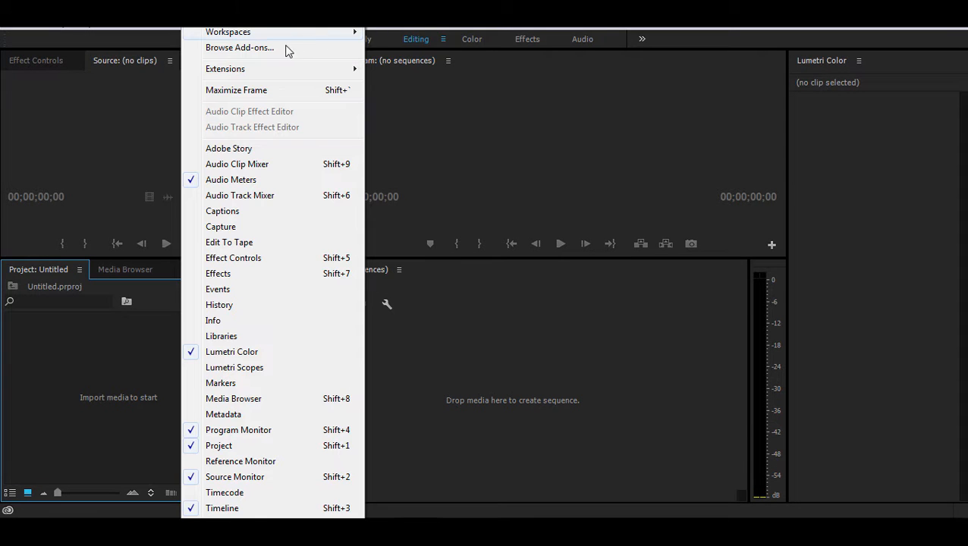
{"action": "left_click", "coordinate": [11, 30]}
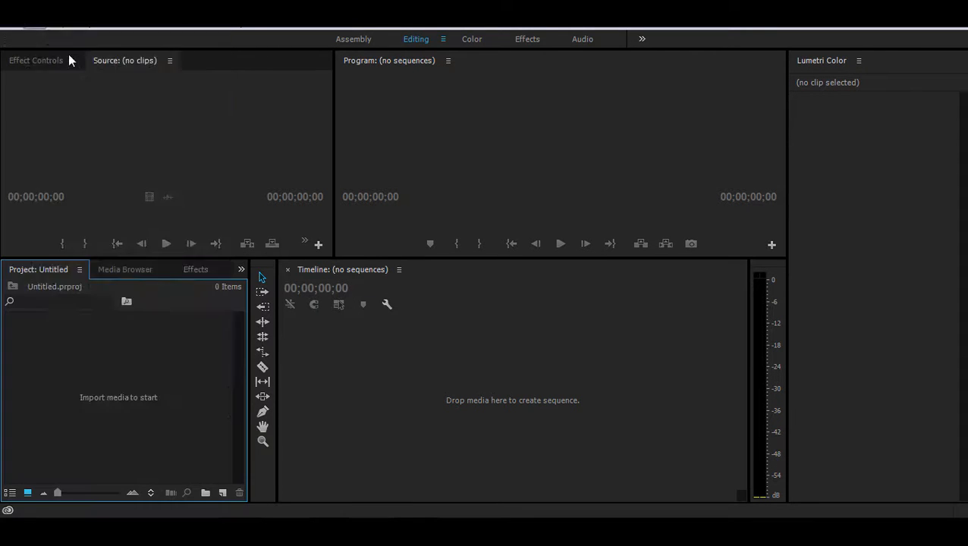
- Start a new project, discarding unsaved changes to the current untitled project
{"action": "left_click", "coordinate": [34, 29]}
{"action": "mouse_move", "coordinate": [11, 29]}
{"action": "mouse_move", "coordinate": [37, 42]}
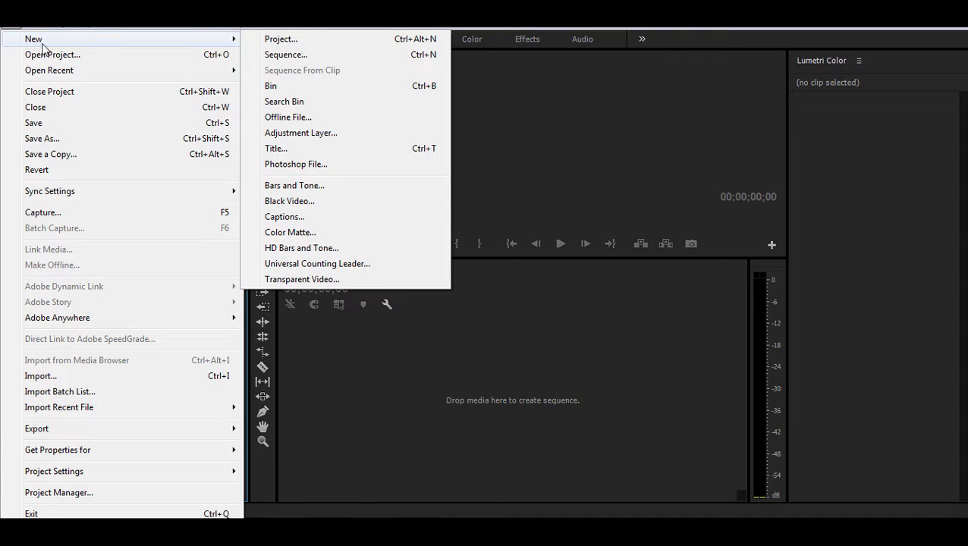
{"action": "left_click", "coordinate": [275, 40]}
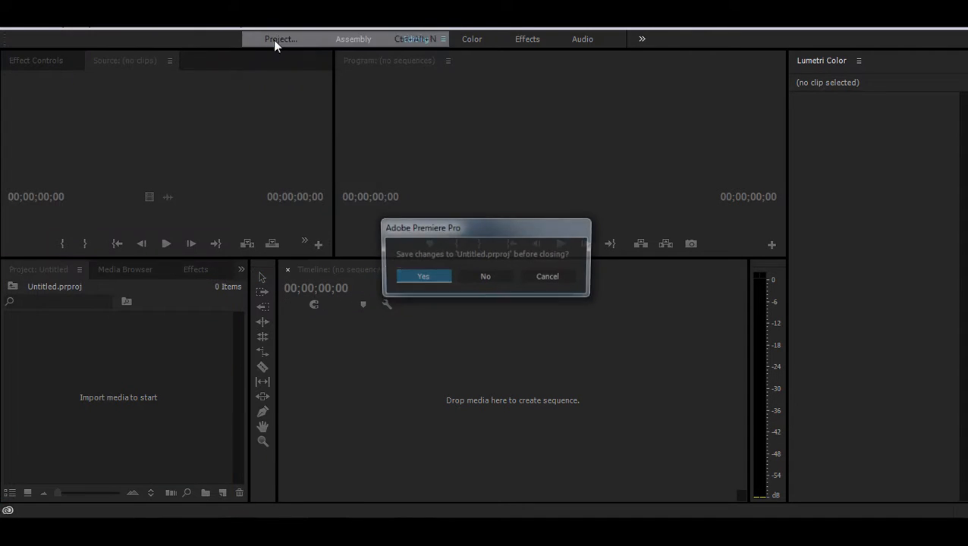
{"action": "left_click", "coordinate": [486, 278]}
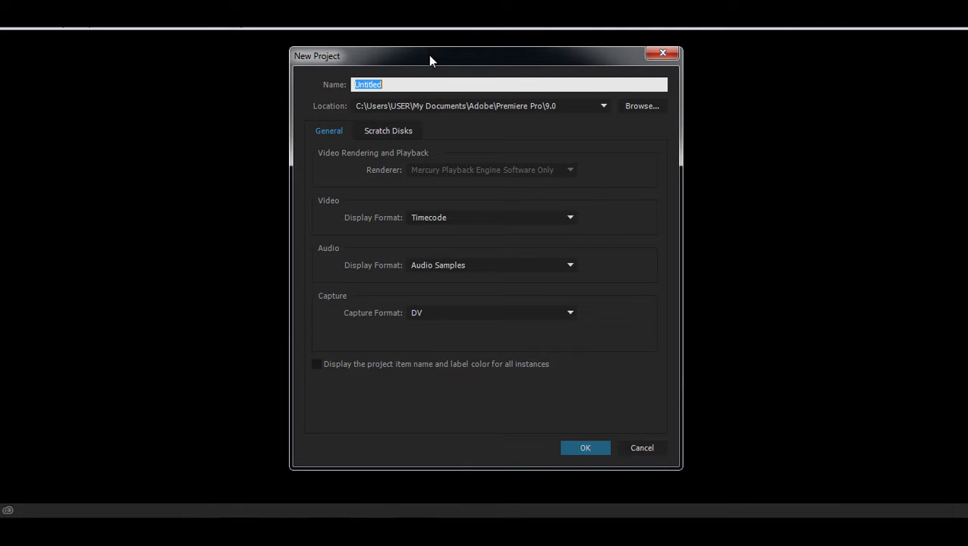
- Name the project New and create it in the default location with the default general and scratch disk settings
{"action": "key", "text": "BackSpace"}
{"action": "key", "text": "BackSpace"}
{"action": "key", "text": "BackSpace"}
{"action": "key", "text": "BackSpace"}
{"action": "key", "text": "BackSpace"}
{"action": "key", "text": "BackSpace"}
{"action": "key", "text": "BackSpace"}
{"action": "key", "text": "BackSpace"}
{"action": "type", "text": "N"}
{"action": "key", "text": "BackSpace"}
{"action": "type", "text": "New"}
{"action": "left_click", "coordinate": [604, 107]}
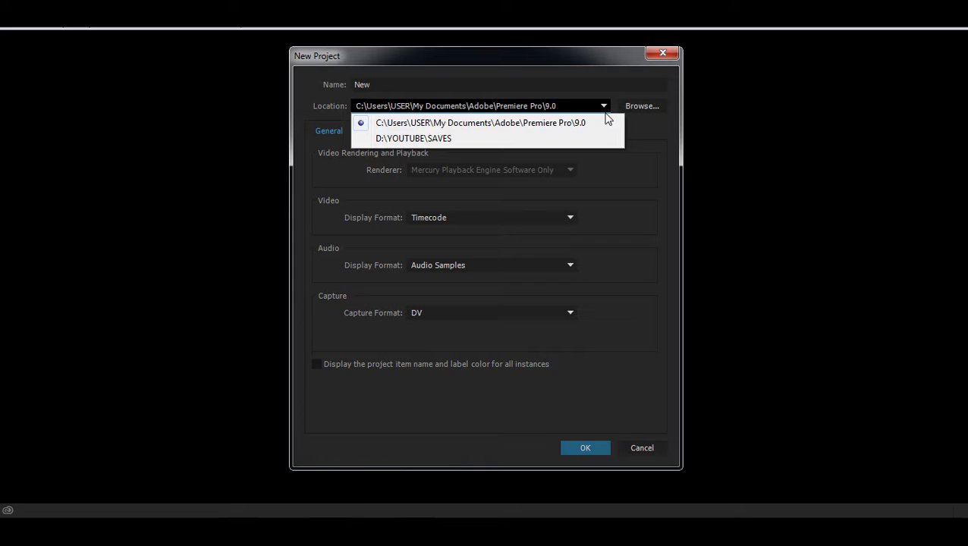
{"action": "left_click", "coordinate": [653, 193]}
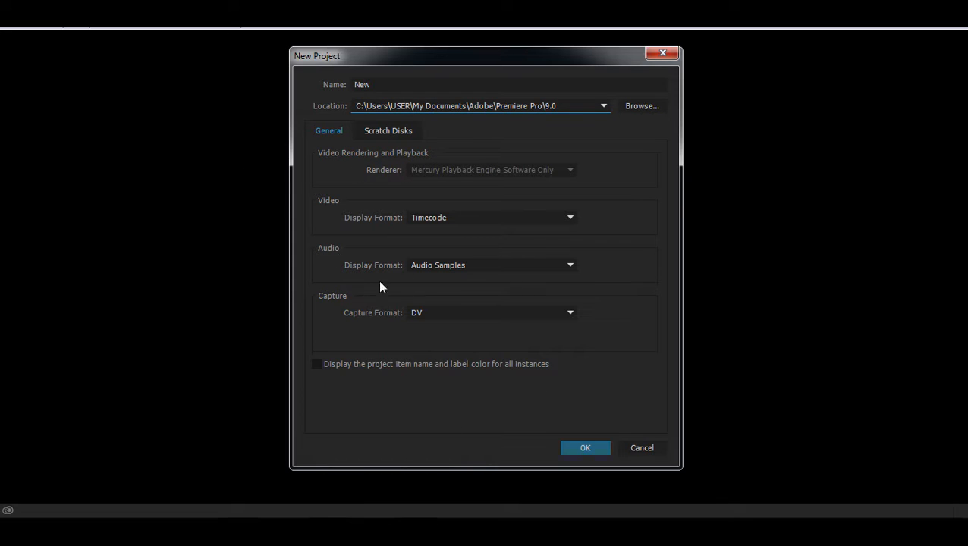
{"action": "left_click", "coordinate": [379, 137]}
{"action": "left_click", "coordinate": [328, 136]}
{"action": "left_click", "coordinate": [591, 454]}
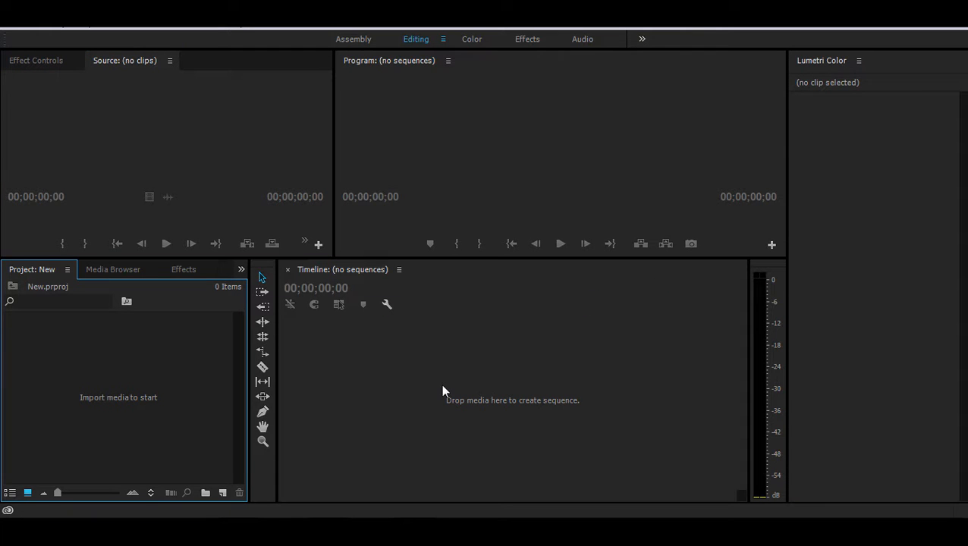
{"action": "left_click", "coordinate": [429, 381]}
{"action": "left_click", "coordinate": [504, 160]}
{"action": "left_click", "coordinate": [242, 132]}
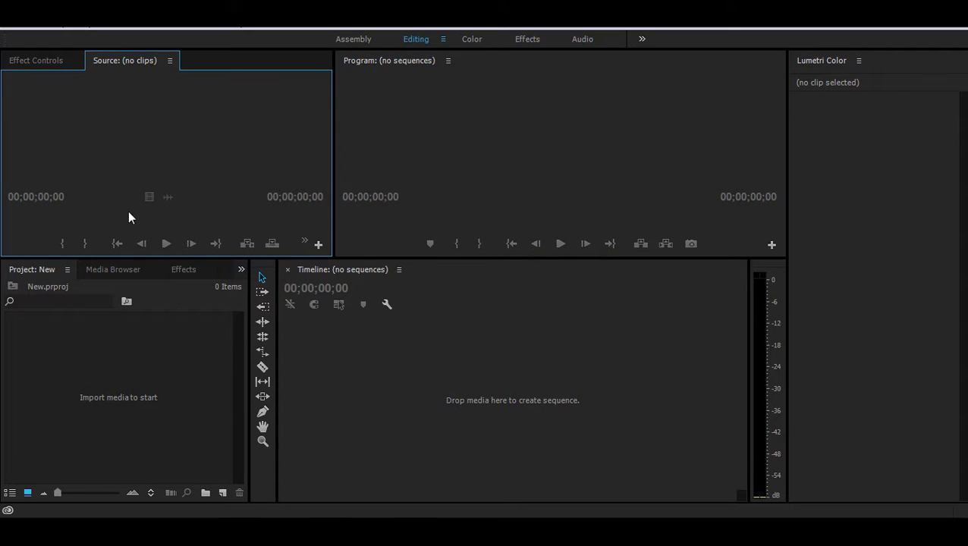
{"action": "left_click", "coordinate": [500, 385]}
{"action": "left_click", "coordinate": [169, 395]}
{"action": "left_click", "coordinate": [412, 346]}
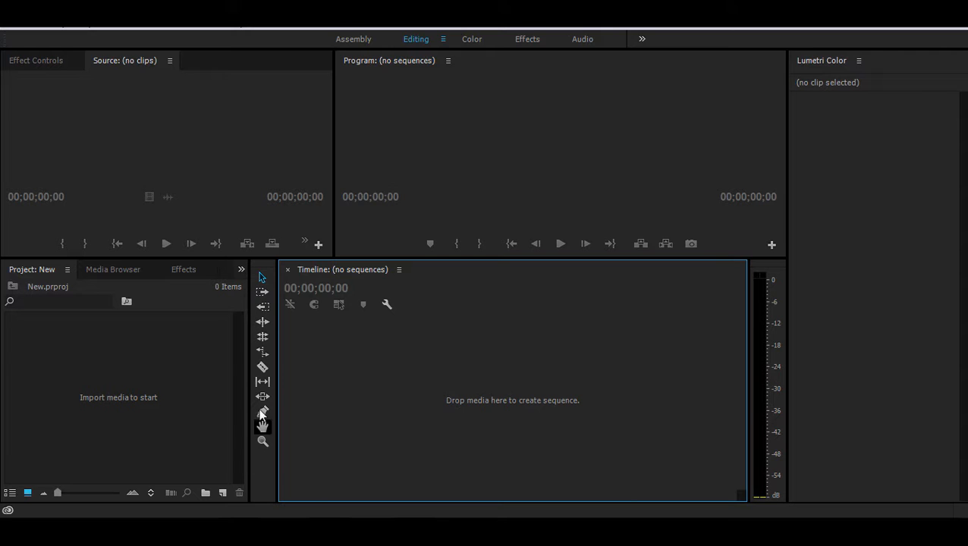
{"action": "left_click", "coordinate": [261, 366]}
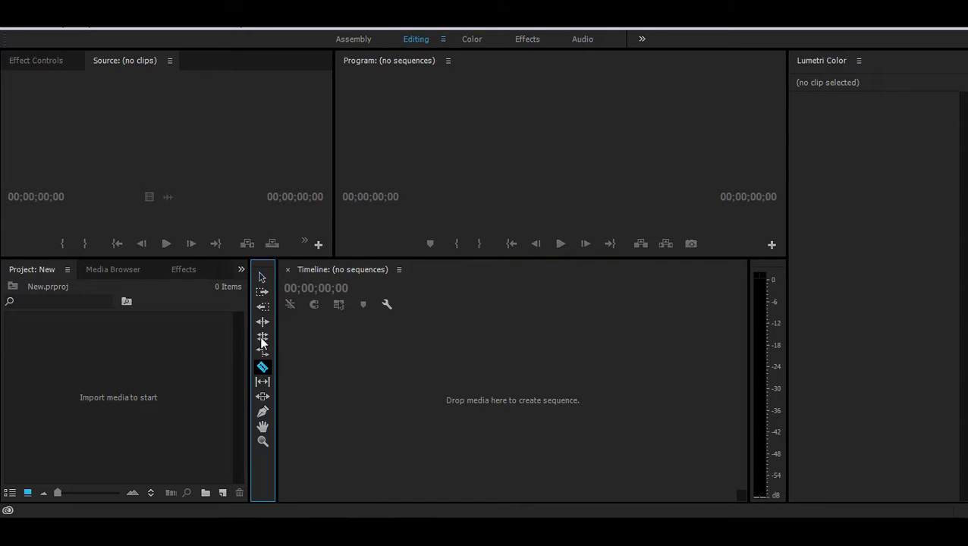
{"action": "left_click", "coordinate": [259, 280]}
{"action": "left_click", "coordinate": [461, 407]}
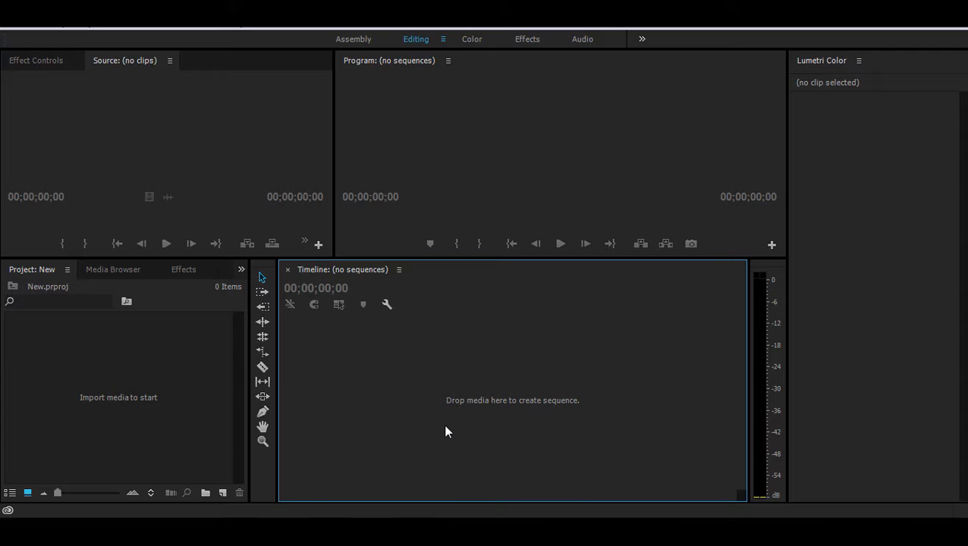
{"action": "left_click", "coordinate": [148, 430]}
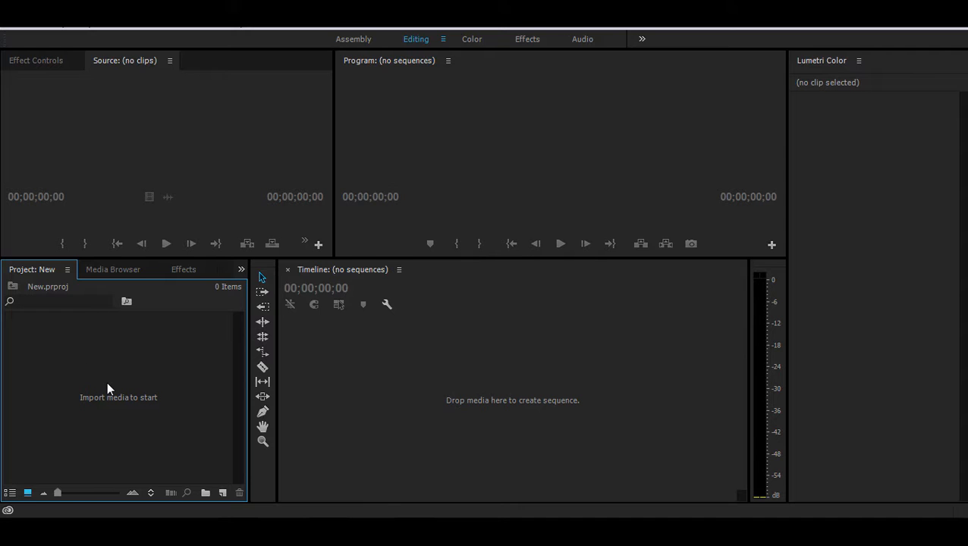
{"action": "left_click", "coordinate": [166, 135]}
{"action": "left_click", "coordinate": [141, 369]}
{"action": "left_click", "coordinate": [467, 192]}
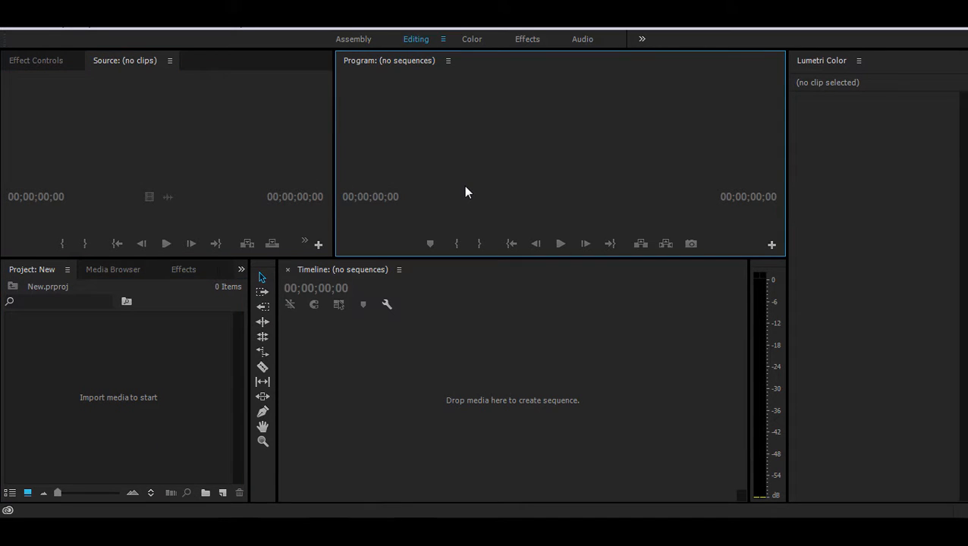
{"action": "left_click", "coordinate": [473, 373]}
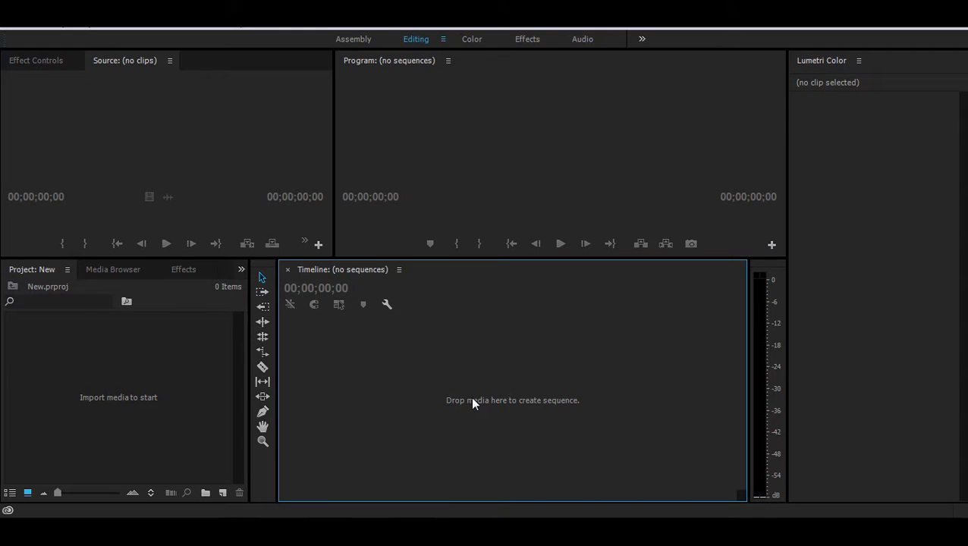
{"action": "left_click", "coordinate": [904, 283]}
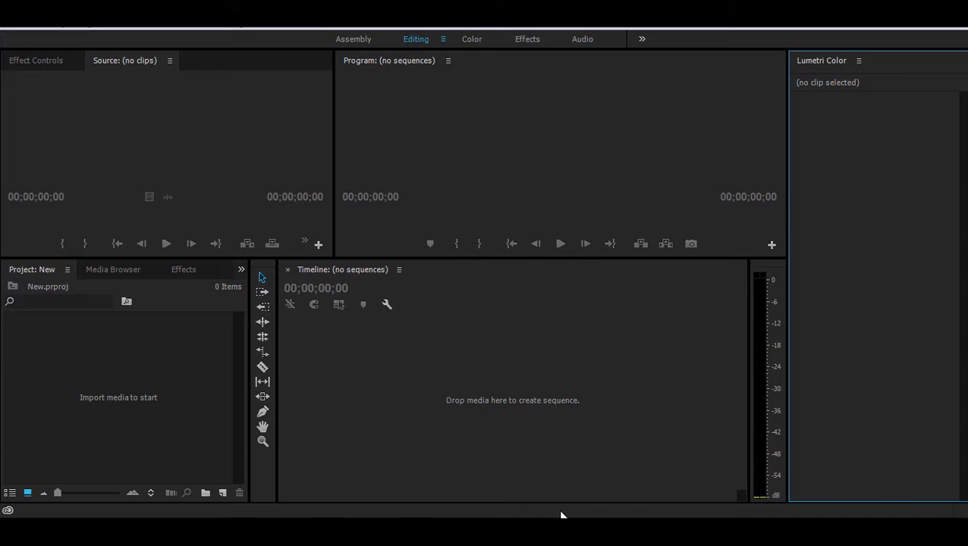
{"action": "left_click", "coordinate": [551, 473]}
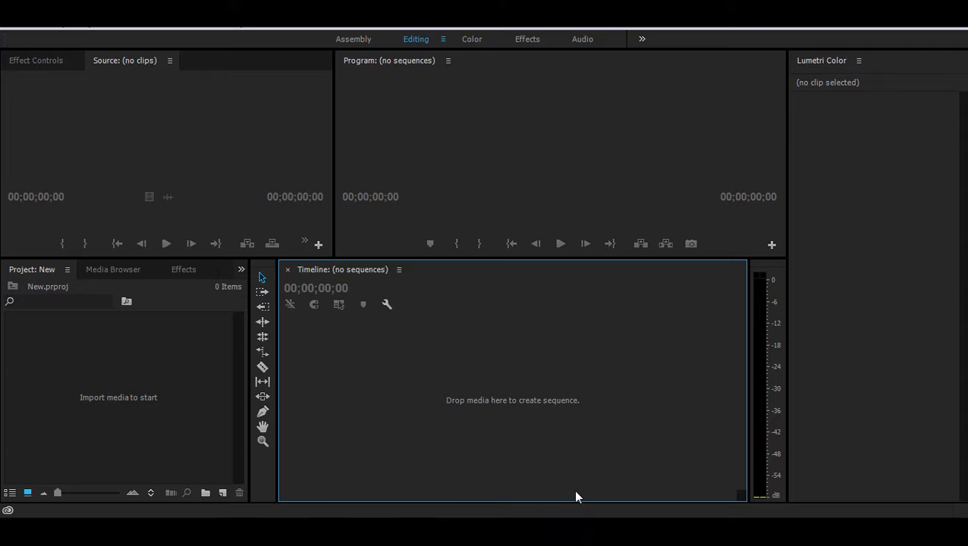
- Import the video clip _DSC0180 from the UNBOXING folder into the project
{"action": "left_click", "coordinate": [41, 429]}
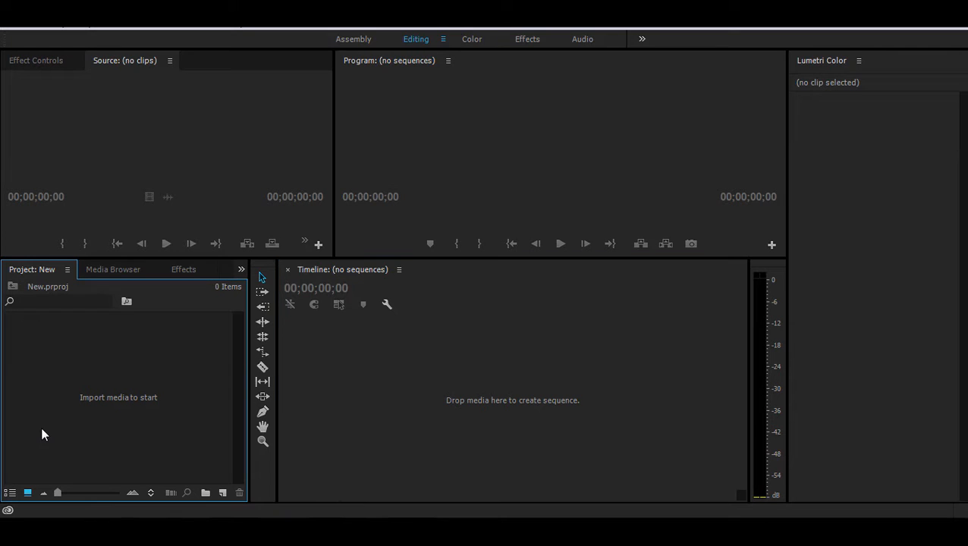
{"action": "double_click", "coordinate": [188, 411]}
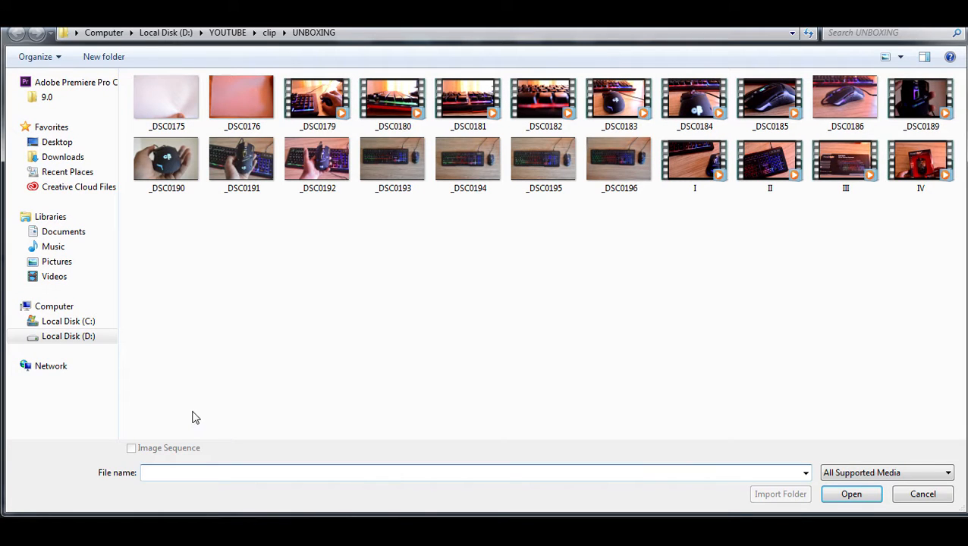
{"action": "left_click", "coordinate": [400, 123]}
{"action": "left_click", "coordinate": [857, 495]}
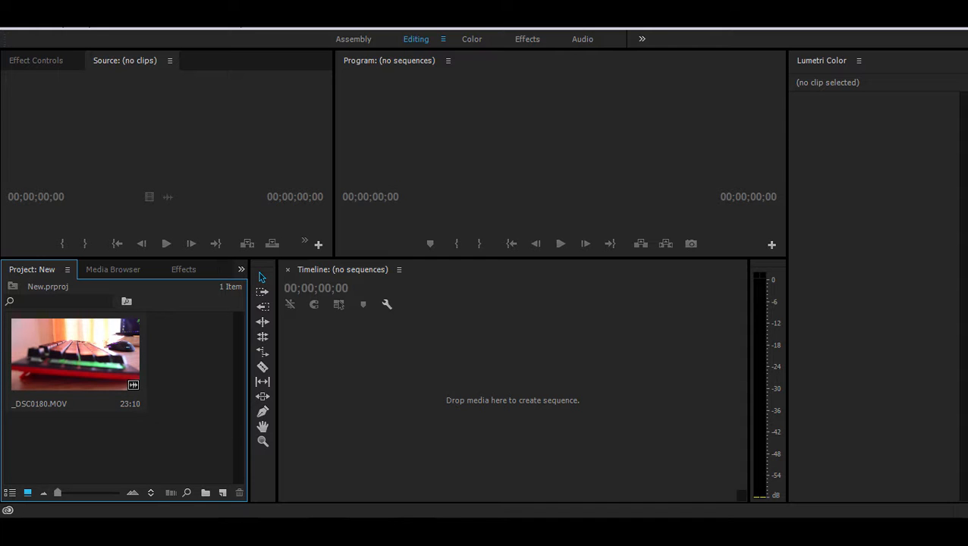
- Switch to Windows Explorer and open the folder D:\YOUTUBE\clip\UNBOXING
{"action": "key", "text": "super+d"}
{"action": "double_click", "coordinate": [15, 102]}
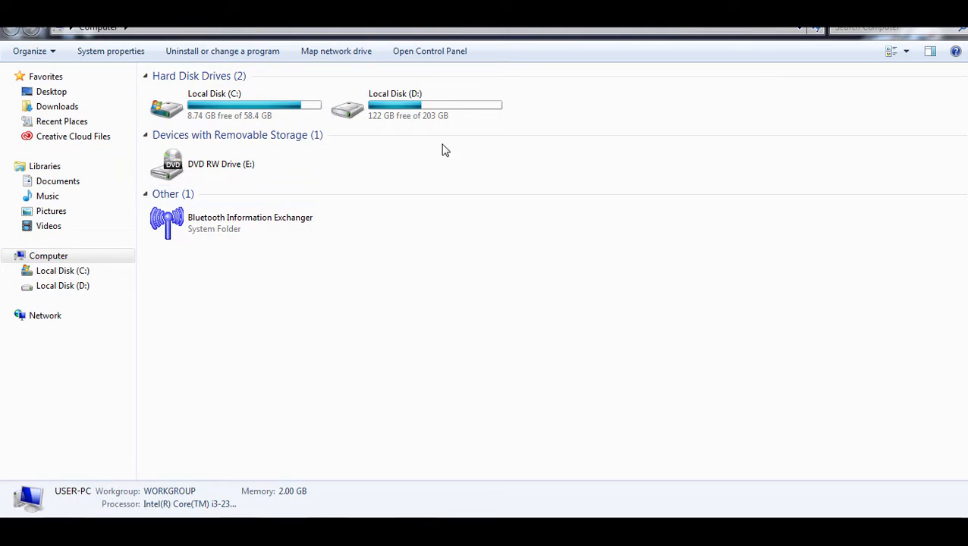
{"action": "double_click", "coordinate": [417, 110]}
{"action": "double_click", "coordinate": [735, 139]}
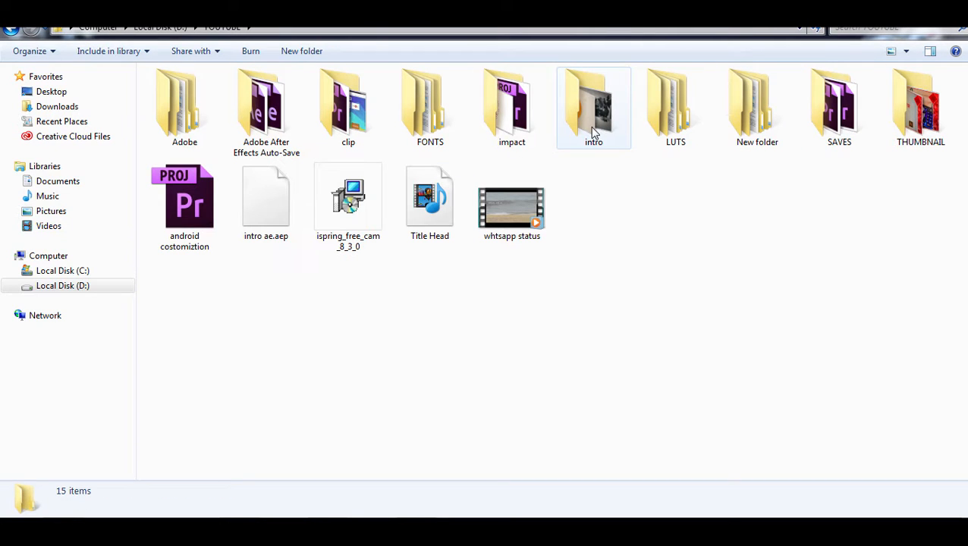
{"action": "double_click", "coordinate": [382, 142]}
{"action": "double_click", "coordinate": [572, 113]}
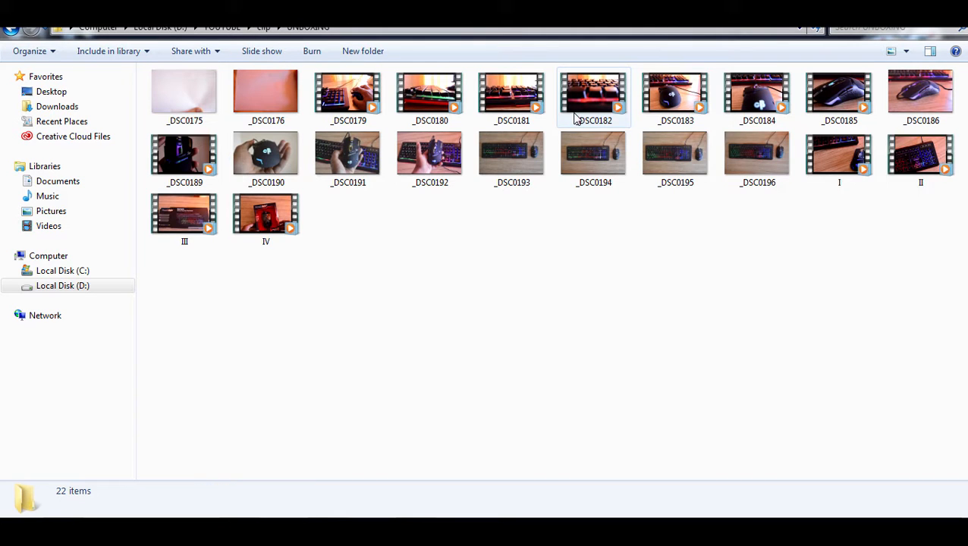
- Place the reduced folder window beside Premiere Pro and bring the clip _DSC0182 from it into the project
{"action": "key", "text": "super+Down"}
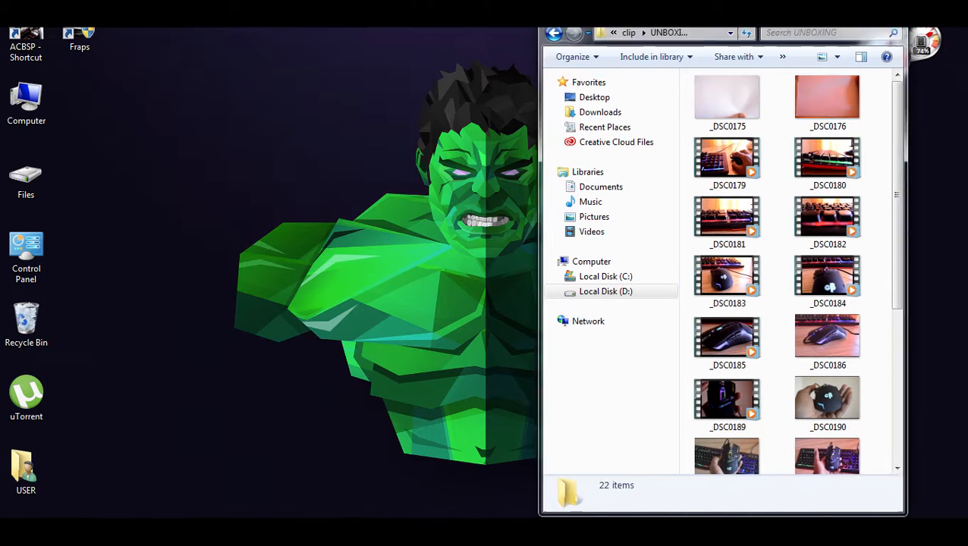
{"action": "left_click_drag", "start_coordinate": [759, 22], "coordinate": [813, 29]}
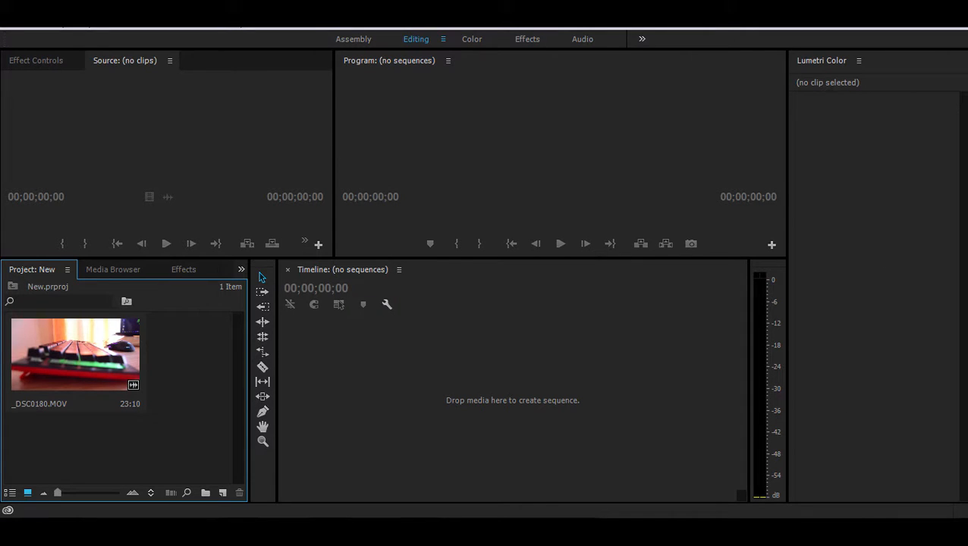
{"action": "key", "text": "alt+Tab"}
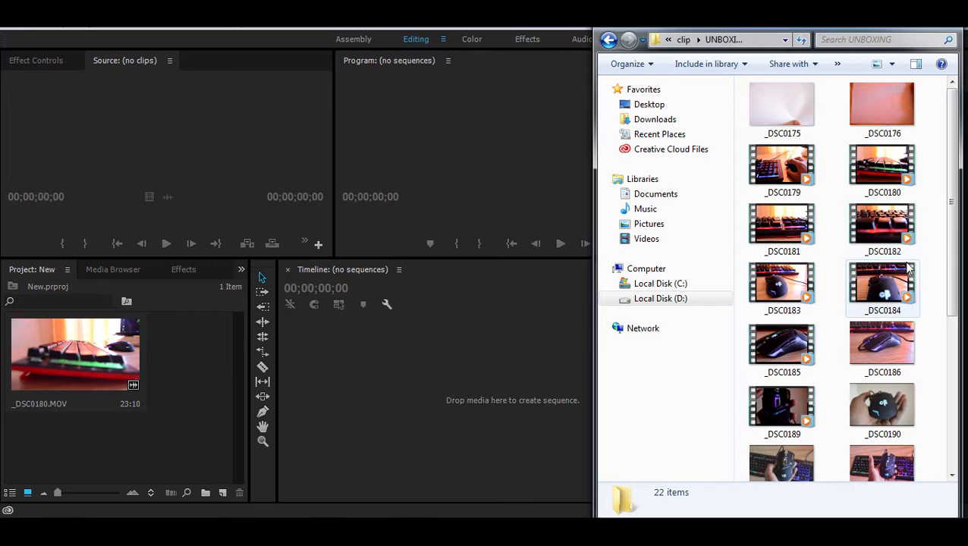
{"action": "left_click", "coordinate": [892, 240]}
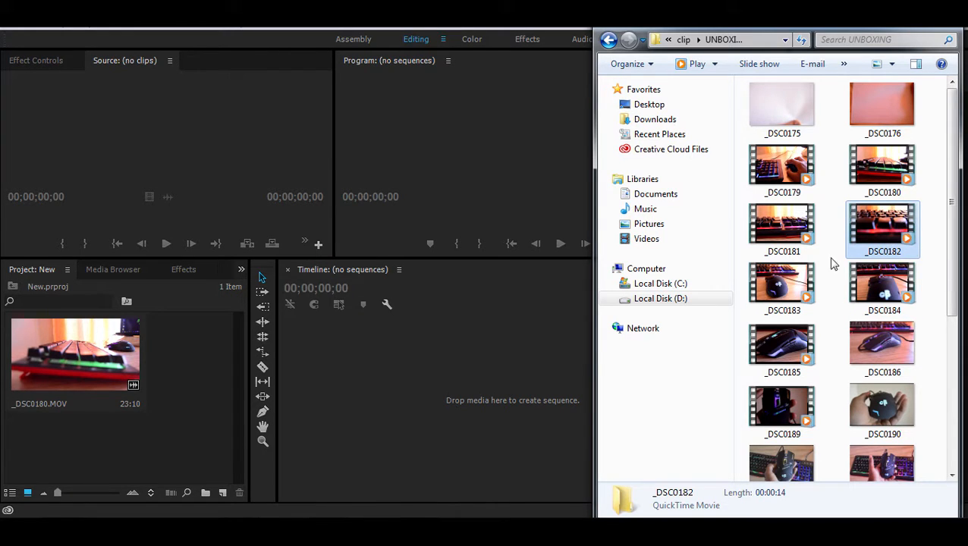
{"action": "left_click_drag", "start_coordinate": [340, 320], "coordinate": [199, 370]}
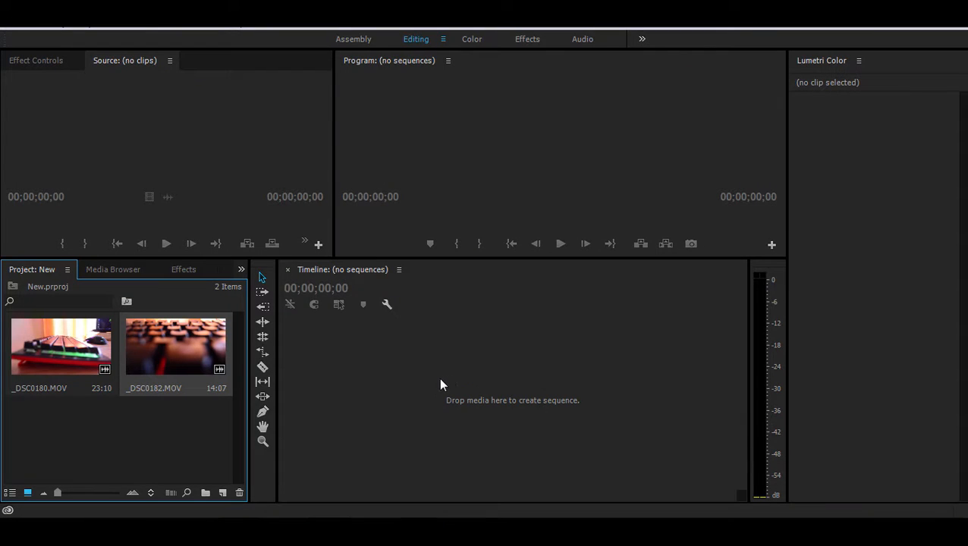
- Import the music track "Cartoon - On On" from the Downloads folder into the project
{"action": "double_click", "coordinate": [60, 442]}
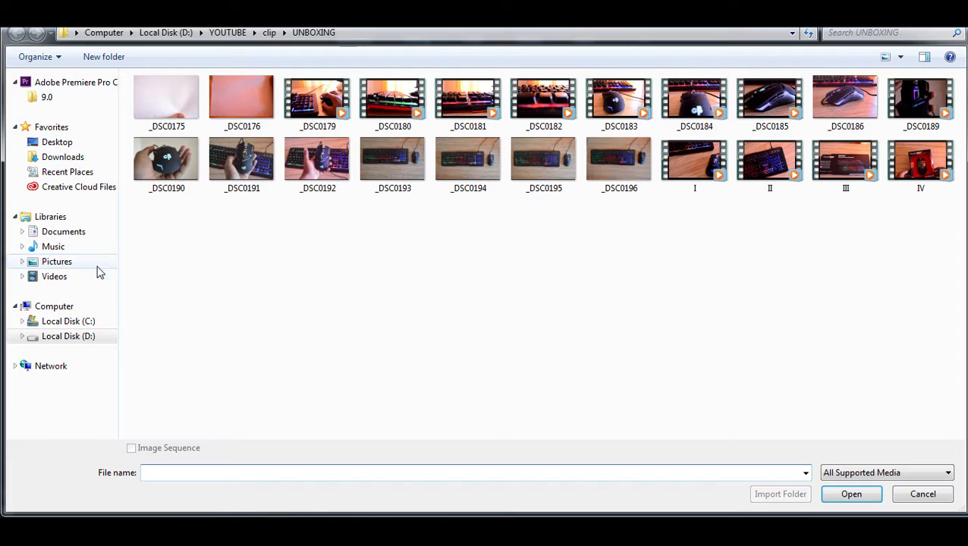
{"action": "left_click", "coordinate": [82, 159]}
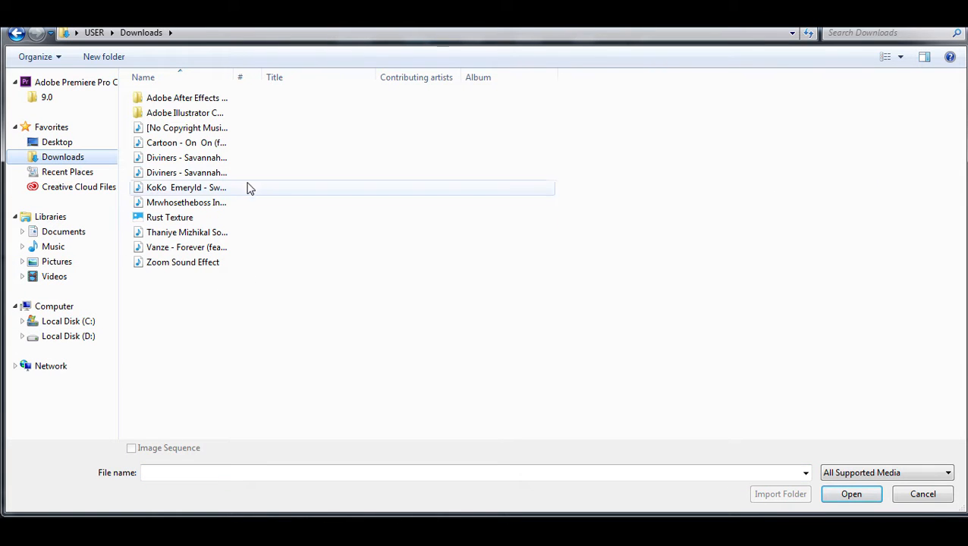
{"action": "left_click", "coordinate": [240, 143]}
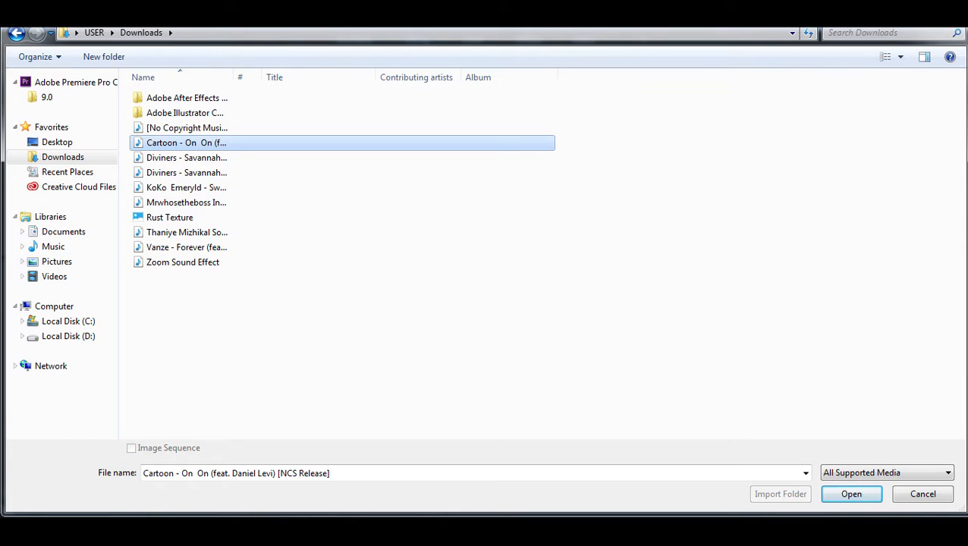
{"action": "left_click", "coordinate": [851, 492]}
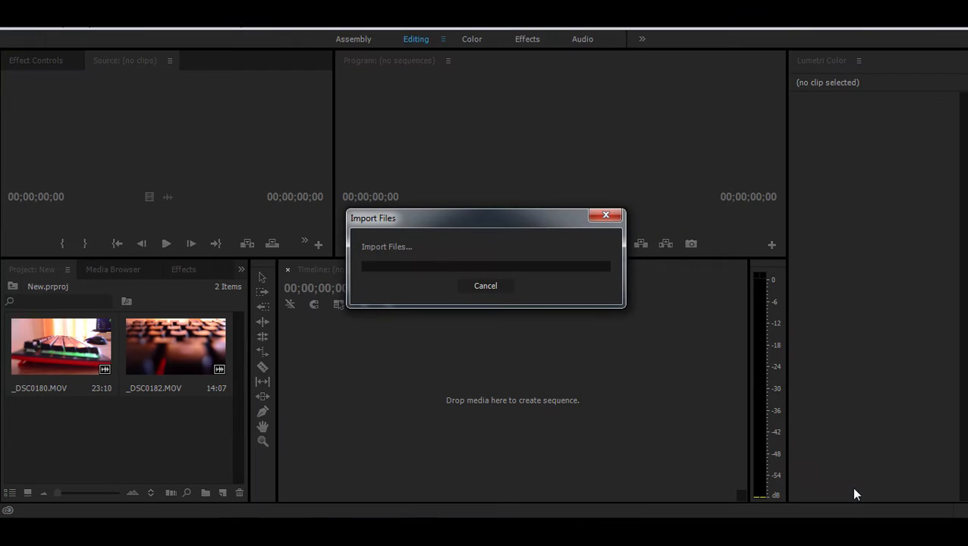
{"action": "left_click", "coordinate": [172, 470]}
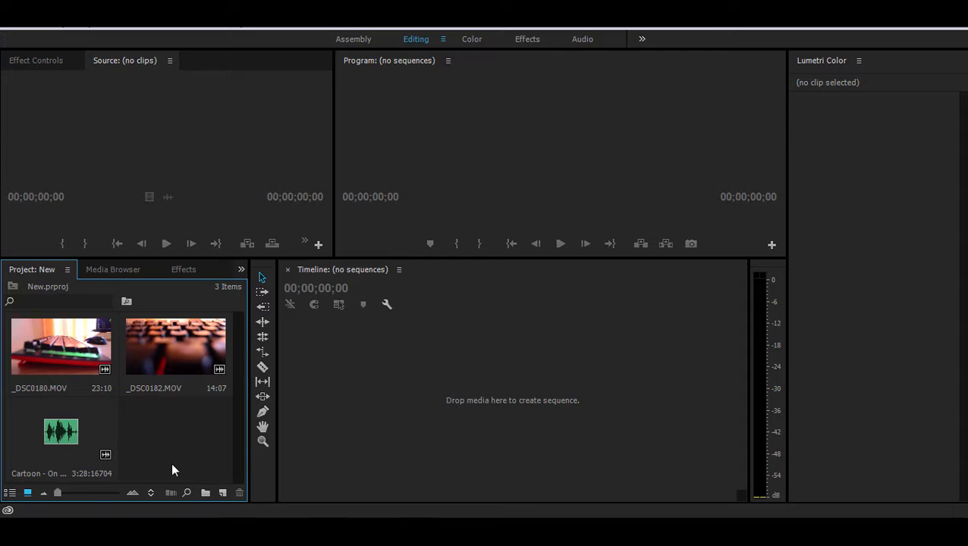
- Start a new sequence and open the 1080p group of the Digital SLR presets
{"action": "left_click", "coordinate": [222, 494]}
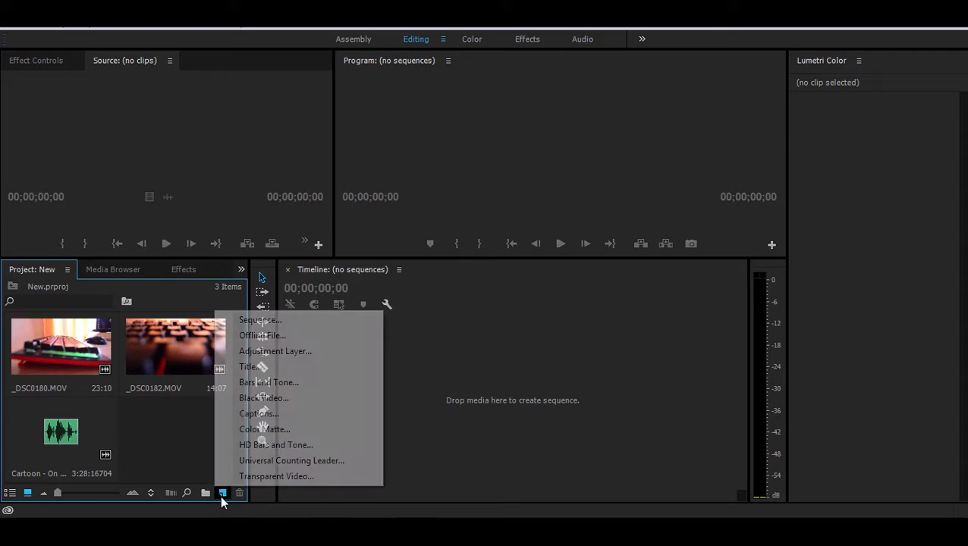
{"action": "left_click", "coordinate": [247, 320]}
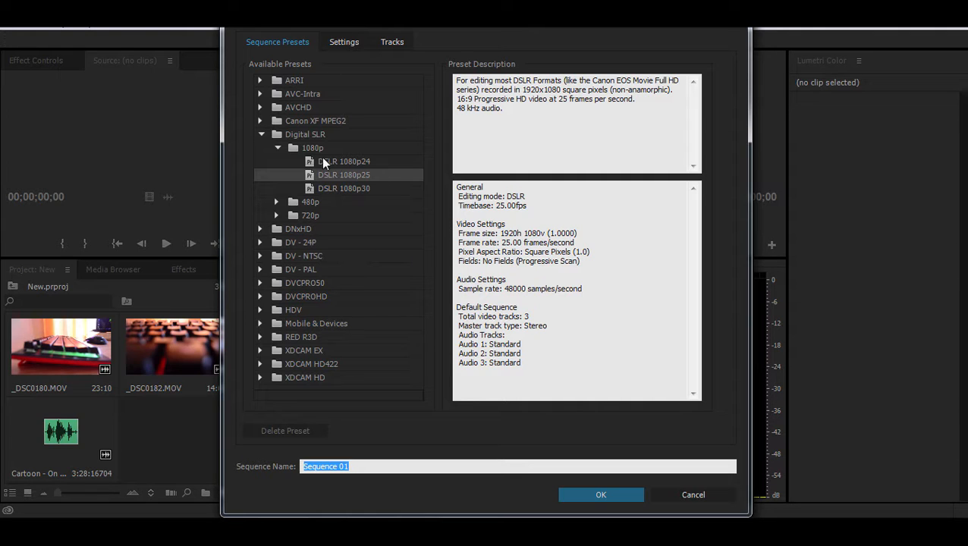
{"action": "left_click", "coordinate": [277, 149]}
{"action": "left_click", "coordinate": [262, 134]}
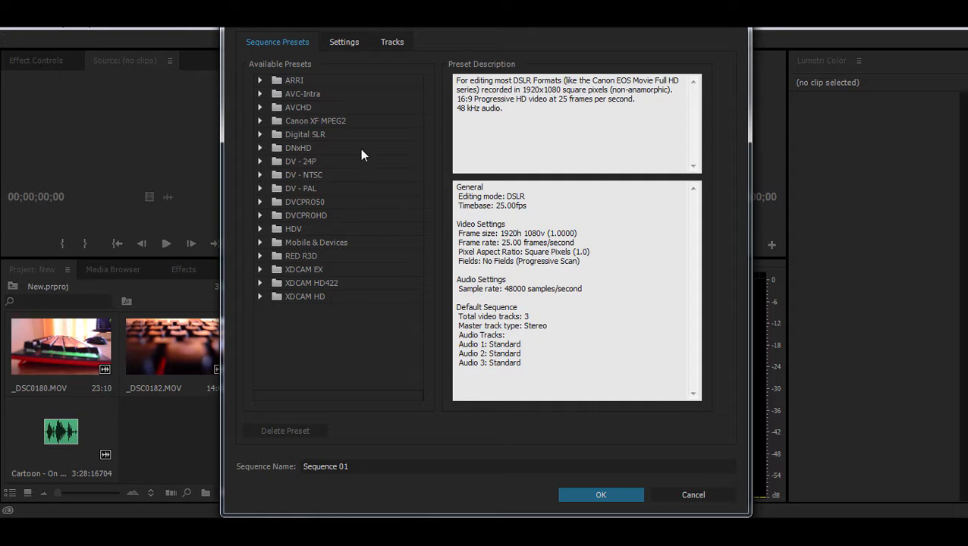
{"action": "left_click", "coordinate": [334, 137]}
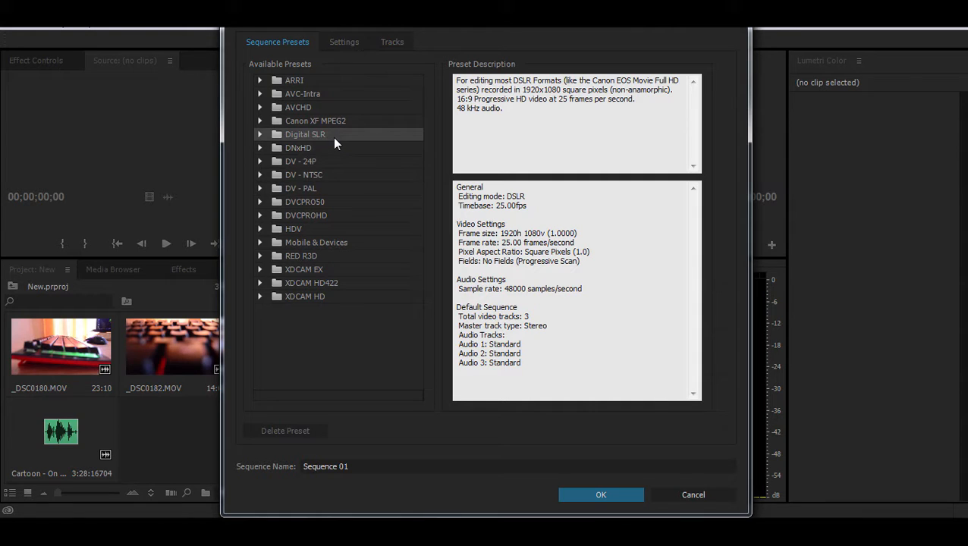
{"action": "left_click", "coordinate": [258, 134]}
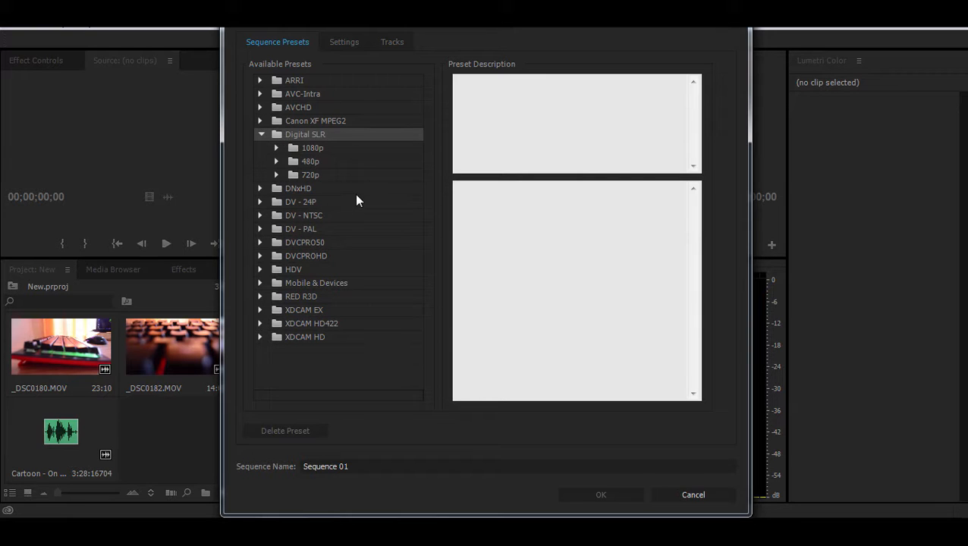
{"action": "left_click", "coordinate": [362, 151]}
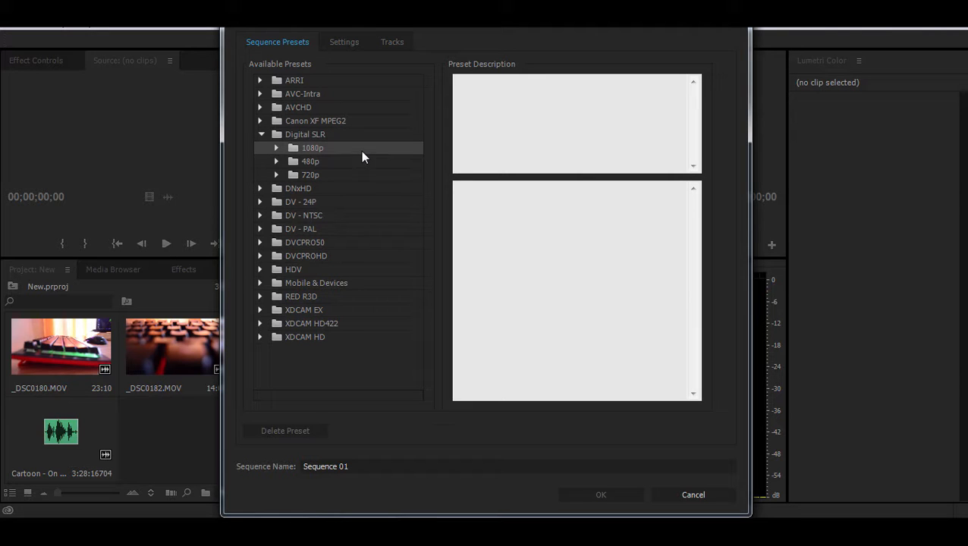
{"action": "left_click", "coordinate": [277, 148]}
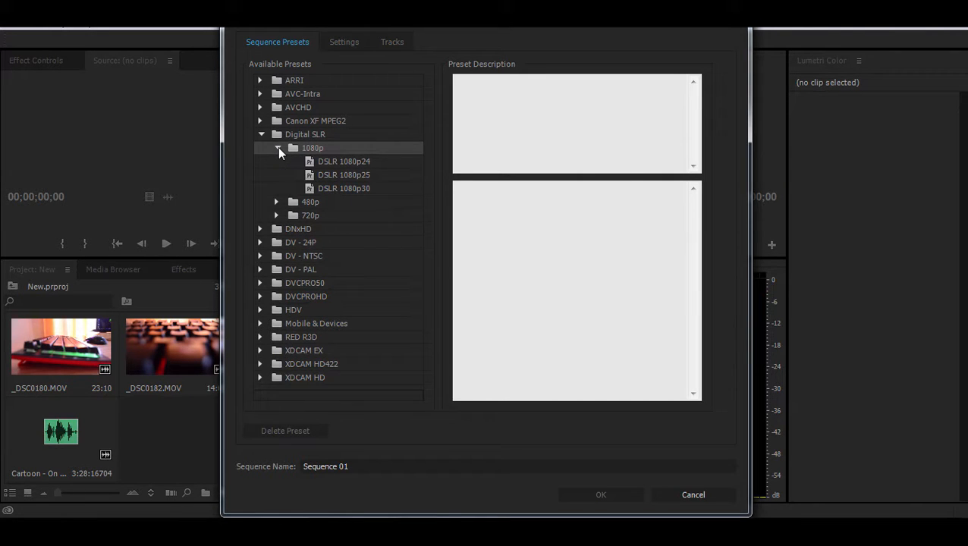
- Go through the DSLR 1080p24, 1080p25 and 1080p30 presets and choose DSLR 1080p25 for the sequence
{"action": "left_click", "coordinate": [397, 163]}
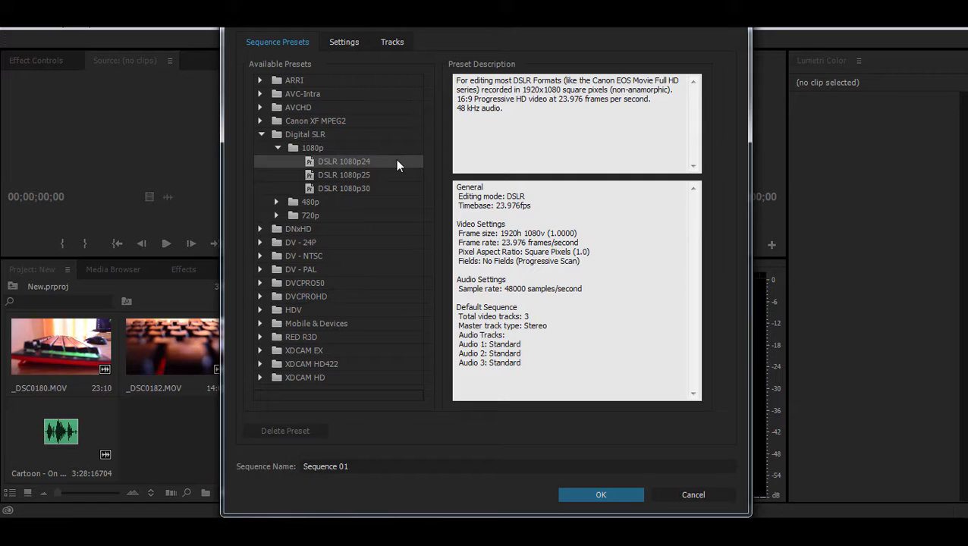
{"action": "left_click", "coordinate": [397, 177]}
{"action": "left_click", "coordinate": [392, 190]}
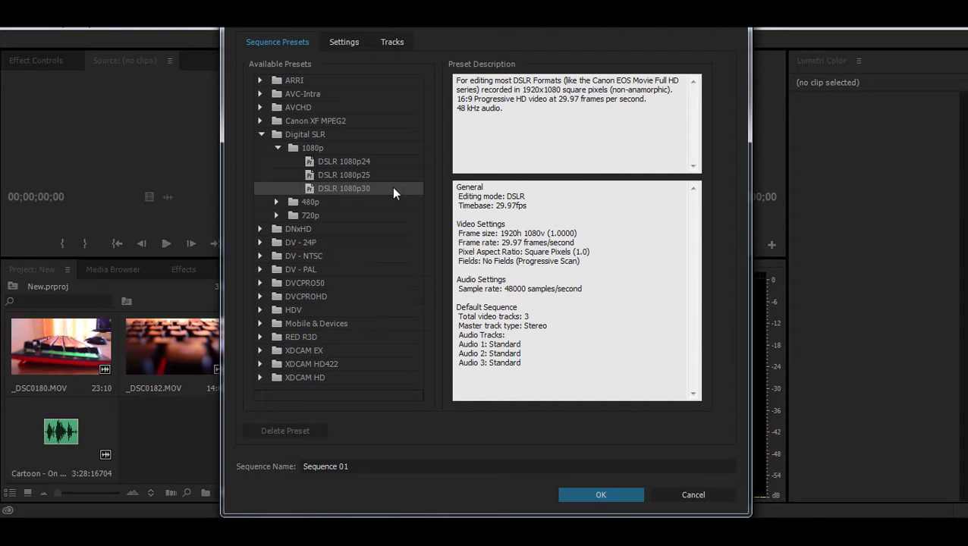
{"action": "left_click", "coordinate": [391, 177]}
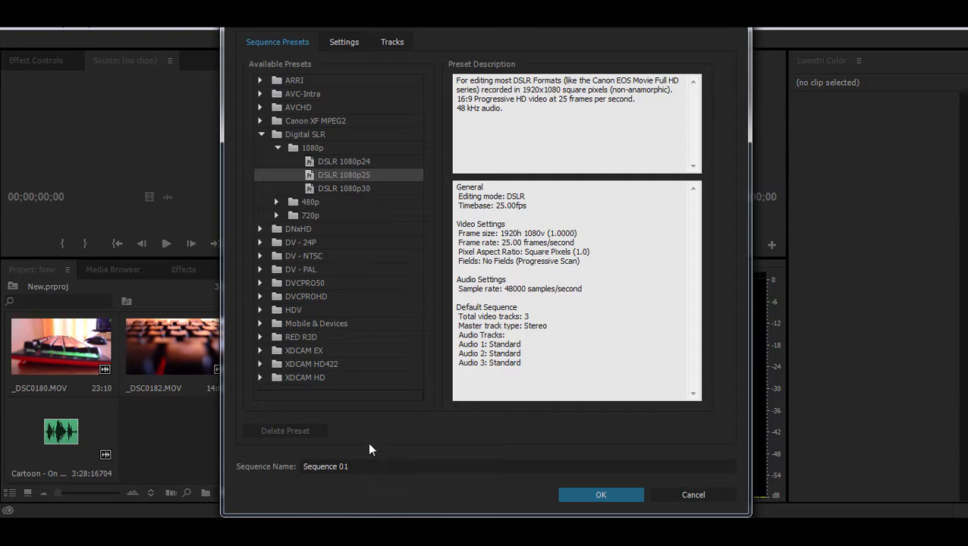
- Name the sequence "Sequence New" and create it
{"action": "left_click", "coordinate": [357, 467]}
{"action": "key", "text": "BackSpace"}
{"action": "key", "text": "BackSpace"}
{"action": "type", "text": "New"}
{"action": "left_click", "coordinate": [579, 491]}
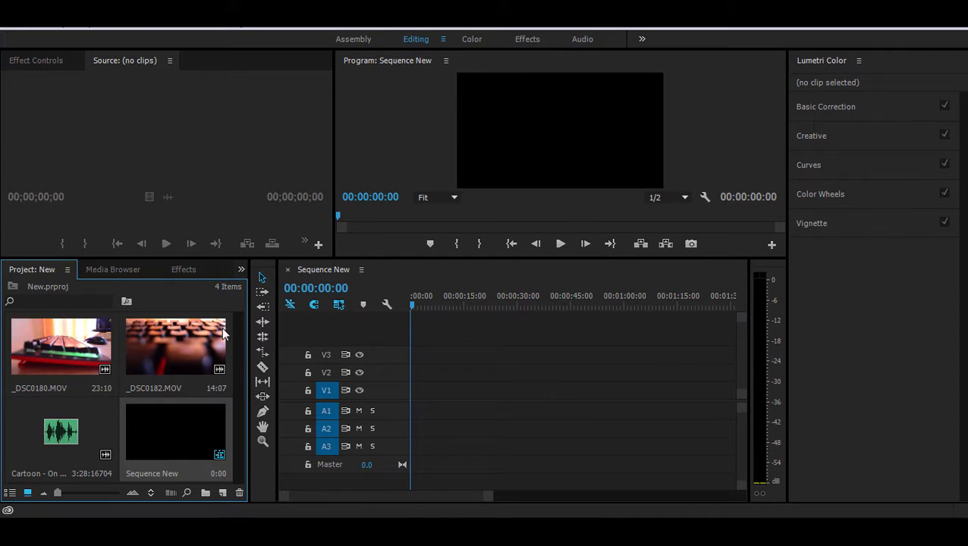
- Open the clip _DSC0180 in the Source monitor and play its first few seconds
{"action": "left_click", "coordinate": [89, 347]}
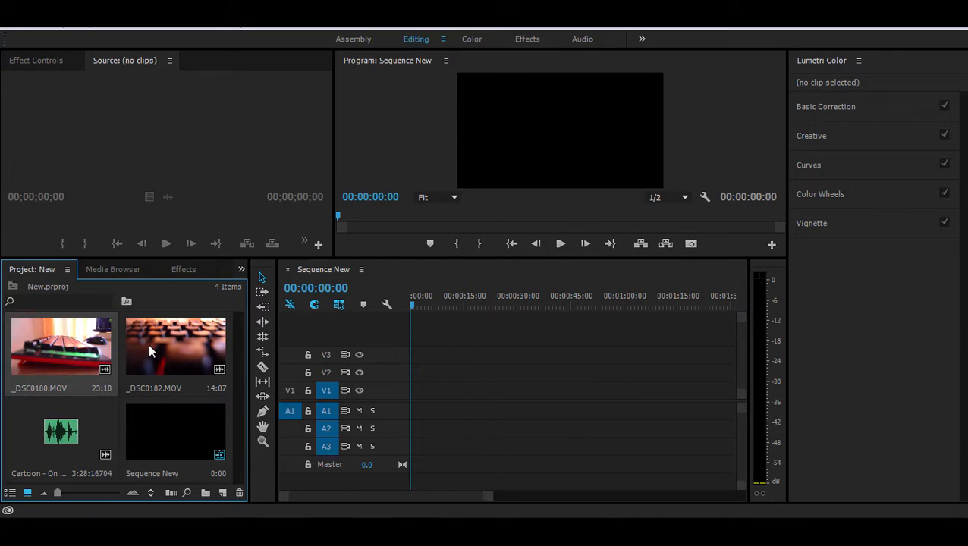
{"action": "double_click", "coordinate": [20, 348]}
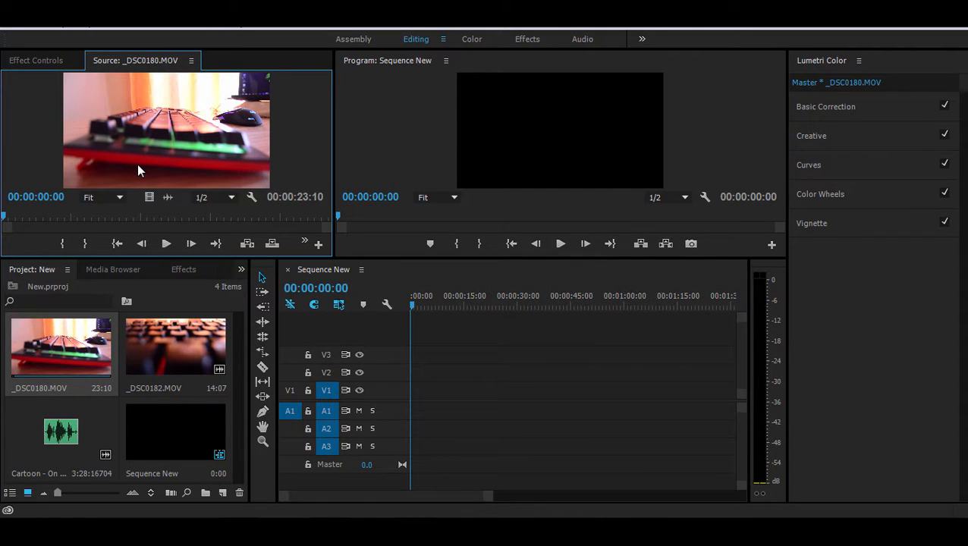
{"action": "left_click", "coordinate": [174, 240]}
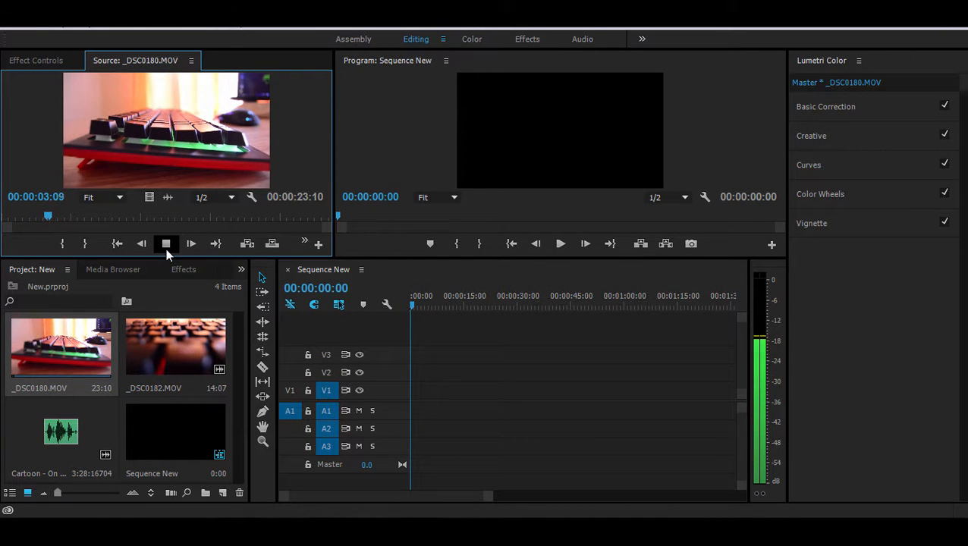
{"action": "left_click", "coordinate": [166, 243]}
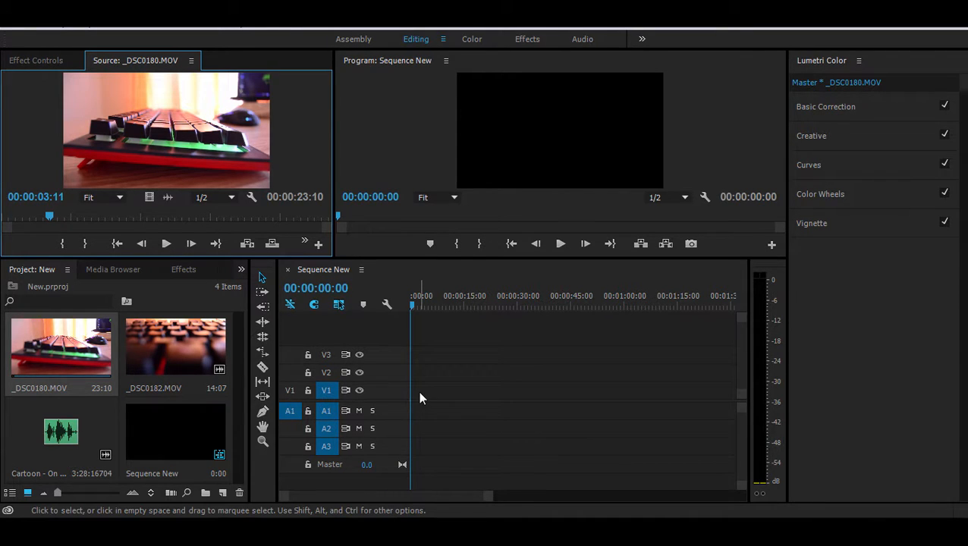
- Place the clips _DSC0180 and _DSC0182 together at the start of the sequence on tracks V1 and A1
{"action": "left_click_drag", "start_coordinate": [82, 371], "coordinate": [105, 365]}
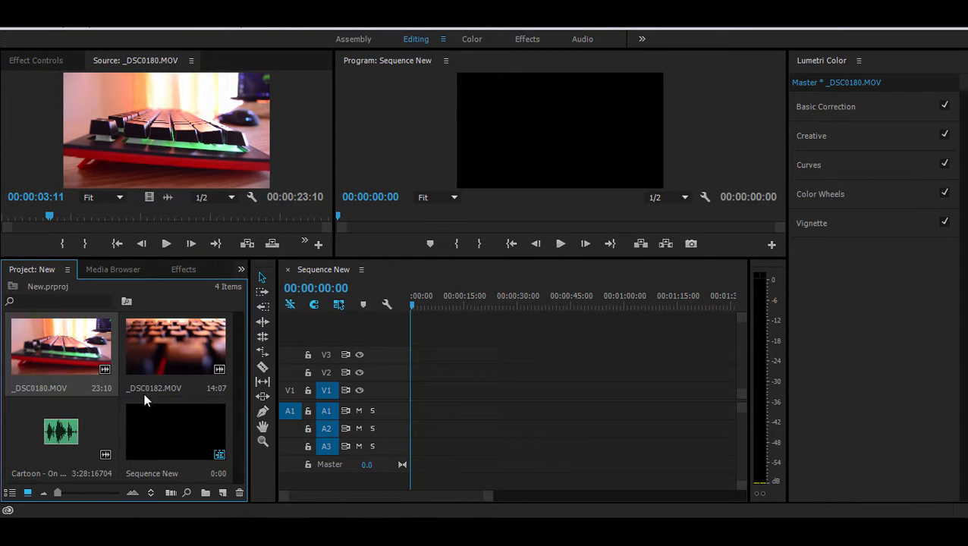
{"action": "left_click", "coordinate": [146, 327], "text": "ctrl"}
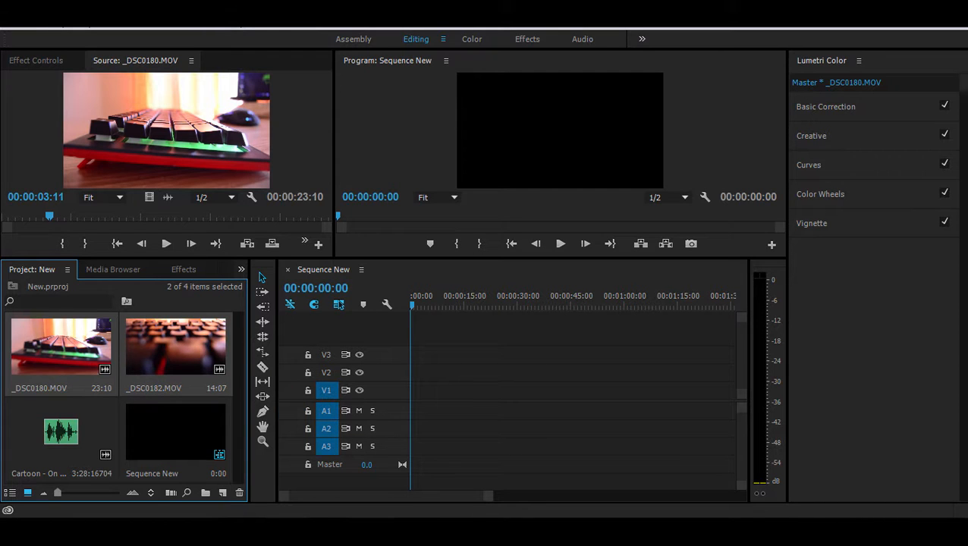
{"action": "left_click_drag", "start_coordinate": [60, 346], "coordinate": [471, 438]}
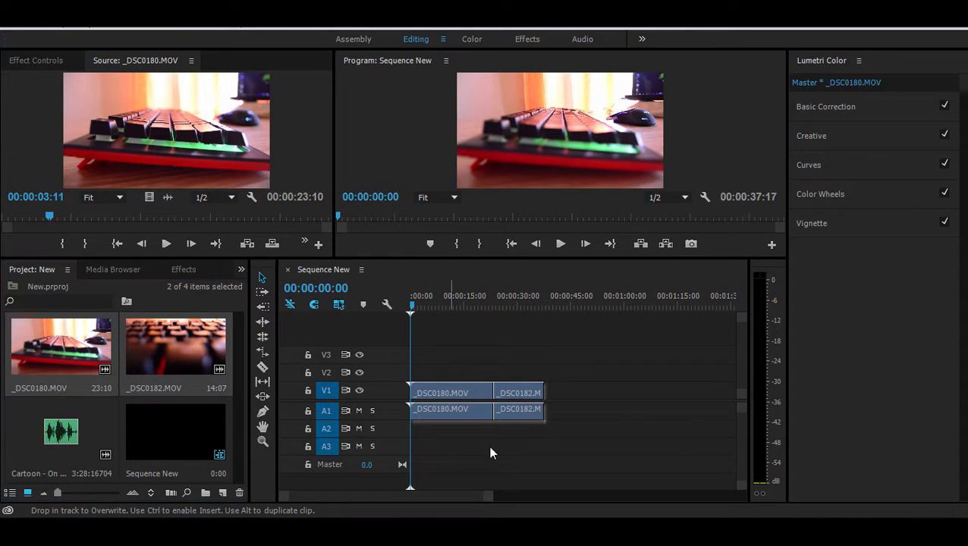
{"action": "left_click", "coordinate": [611, 389]}
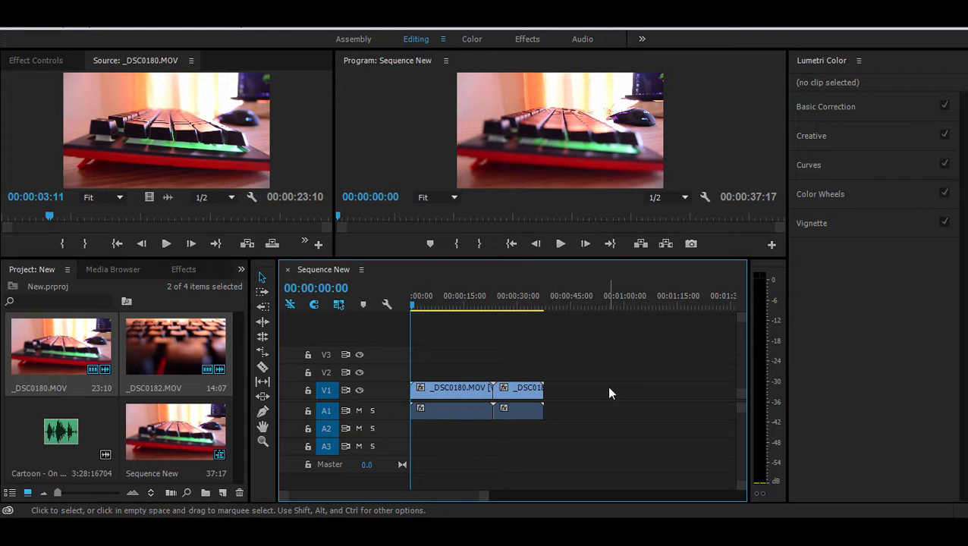
- Try to delete the audio of the _DSC0182 clip from track A1 and undo the deletion
{"action": "left_click_drag", "start_coordinate": [566, 425], "coordinate": [464, 407]}
{"action": "left_click", "coordinate": [579, 402]}
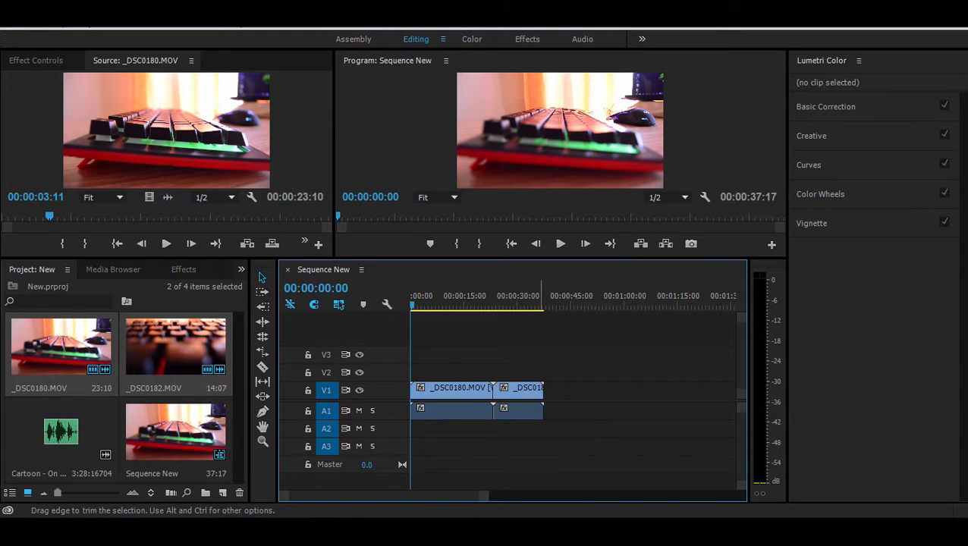
{"action": "left_click", "coordinate": [523, 413]}
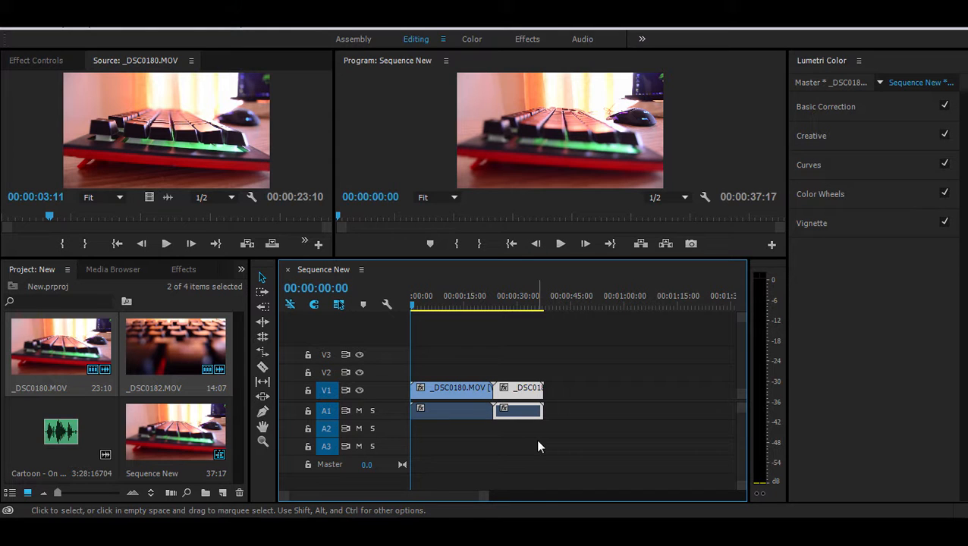
{"action": "key", "text": "Delete"}
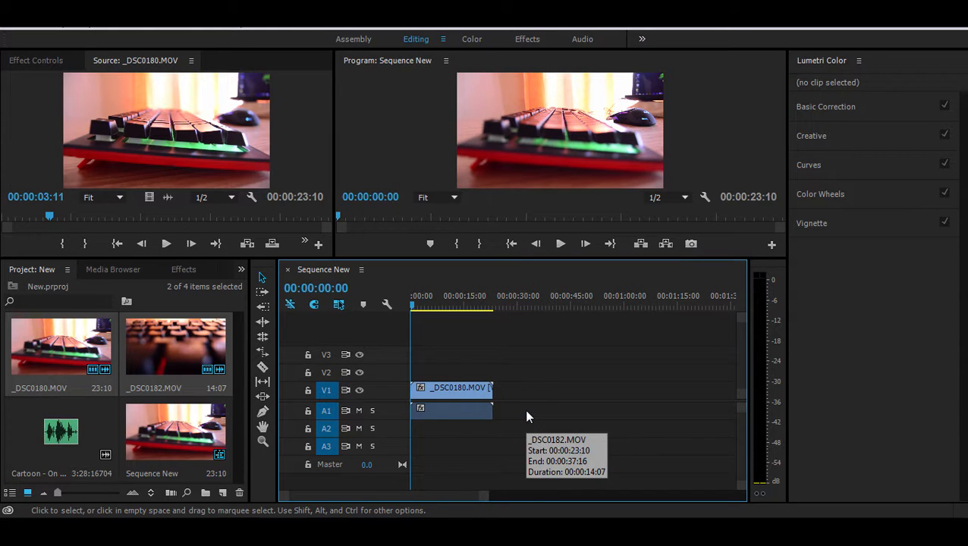
{"action": "key", "text": "ctrl+z"}
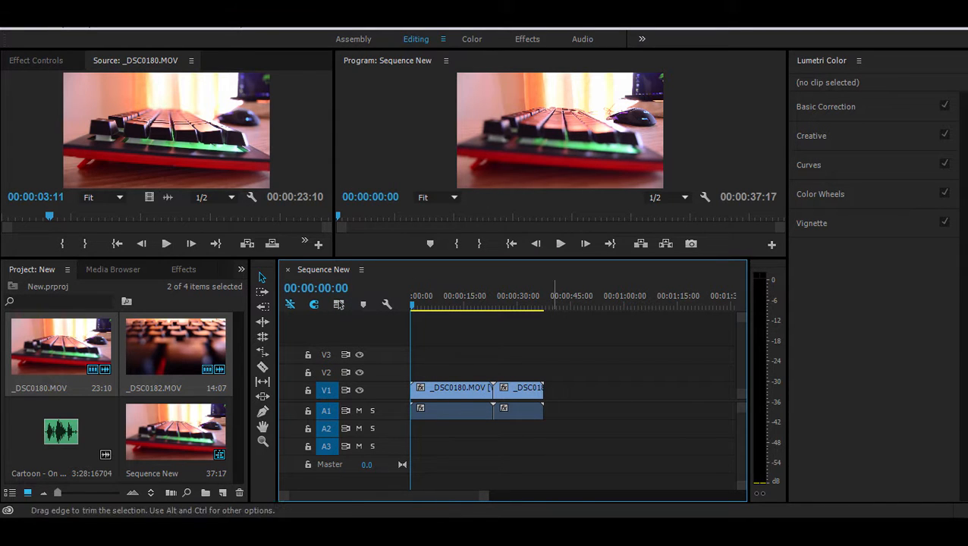
- Delete only the audio parts of _DSC0182 and _DSC0180 from track A1, keeping their video on V1
{"action": "left_click", "coordinate": [521, 412]}
{"action": "left_click", "coordinate": [473, 412]}
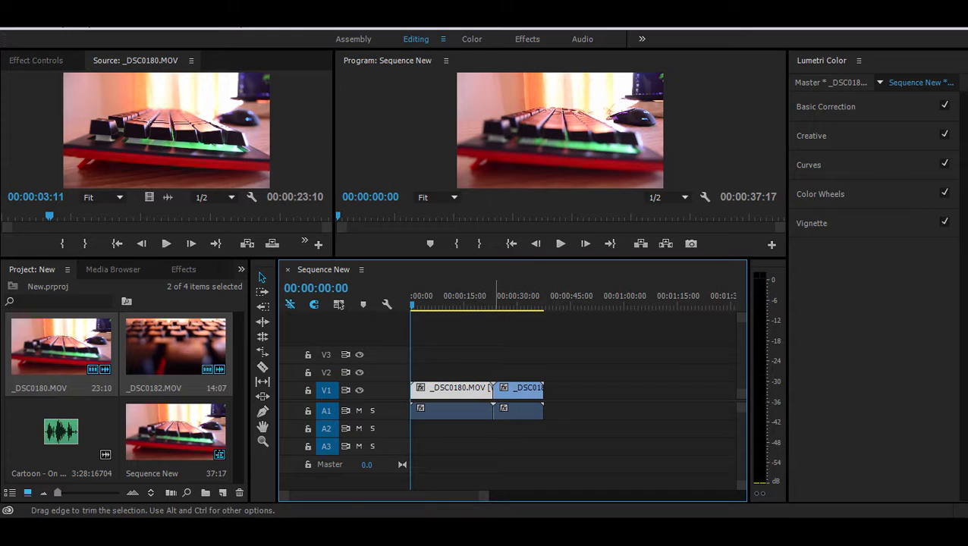
{"action": "left_click", "coordinate": [514, 413], "text": "alt"}
{"action": "key", "text": "Delete"}
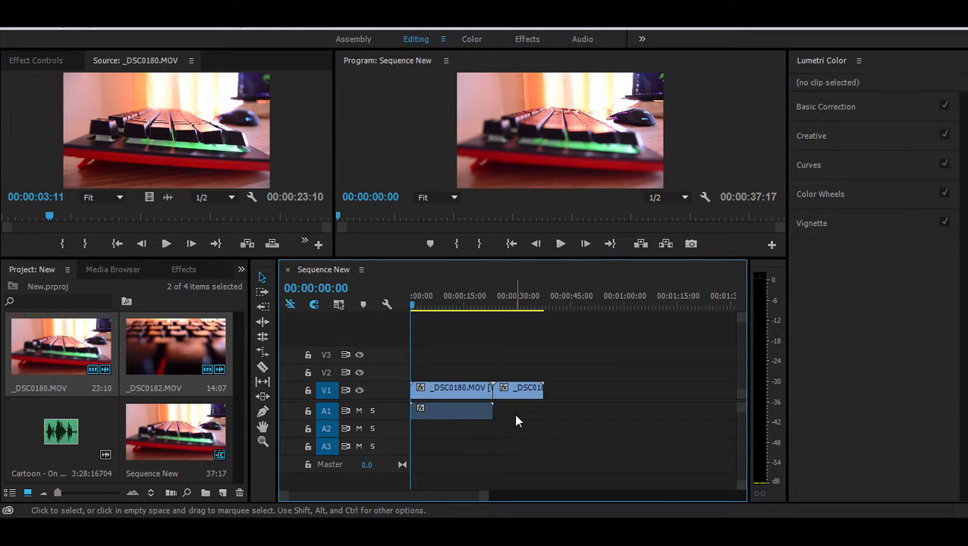
{"action": "left_click", "coordinate": [472, 414], "text": "alt"}
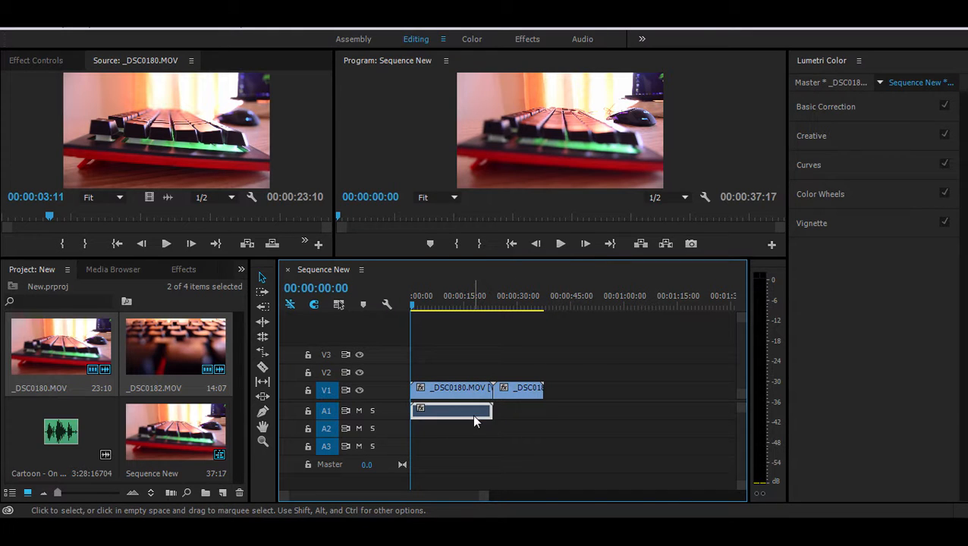
{"action": "key", "text": "Delete"}
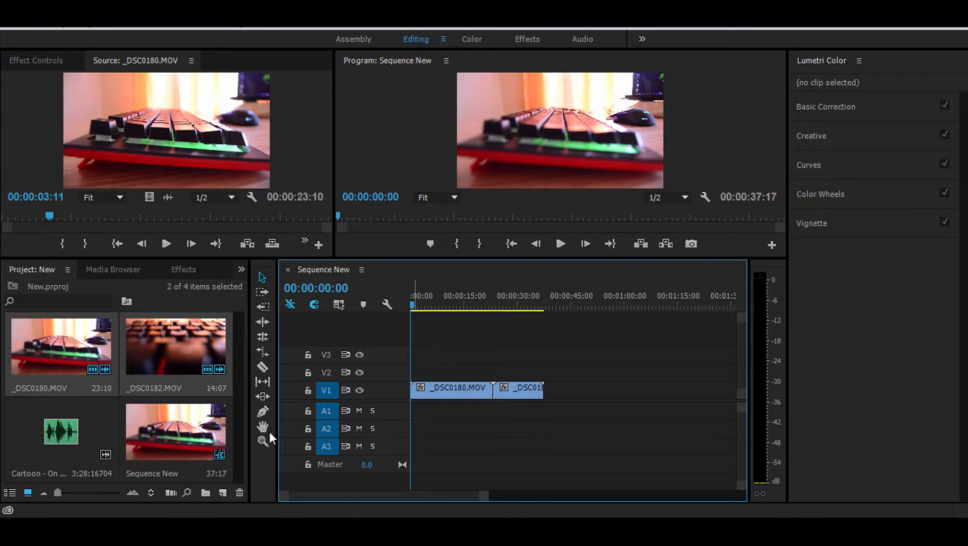
- Play the sequence to 00:00:04:03 and split the _DSC0180 clip there with the Razor tool
{"action": "left_click", "coordinate": [262, 369]}
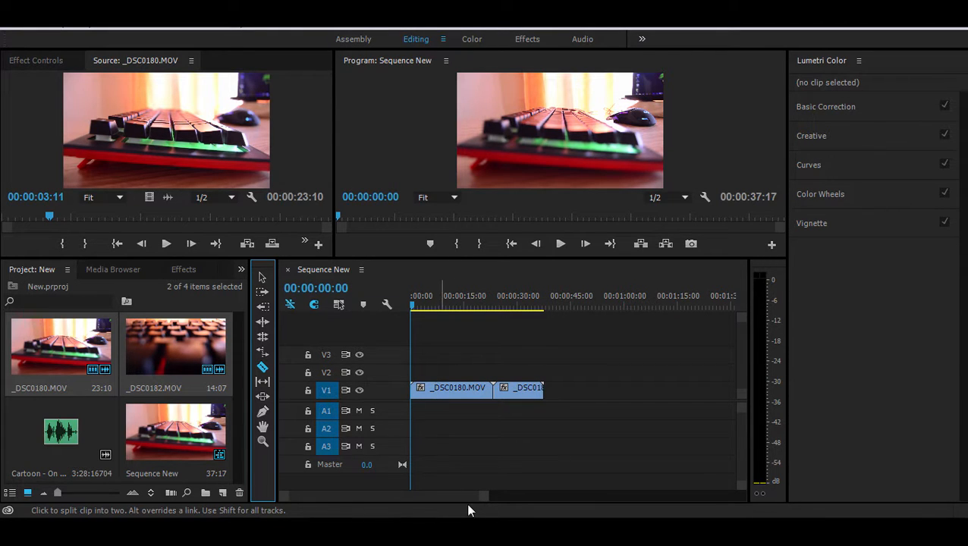
{"action": "left_click", "coordinate": [561, 243]}
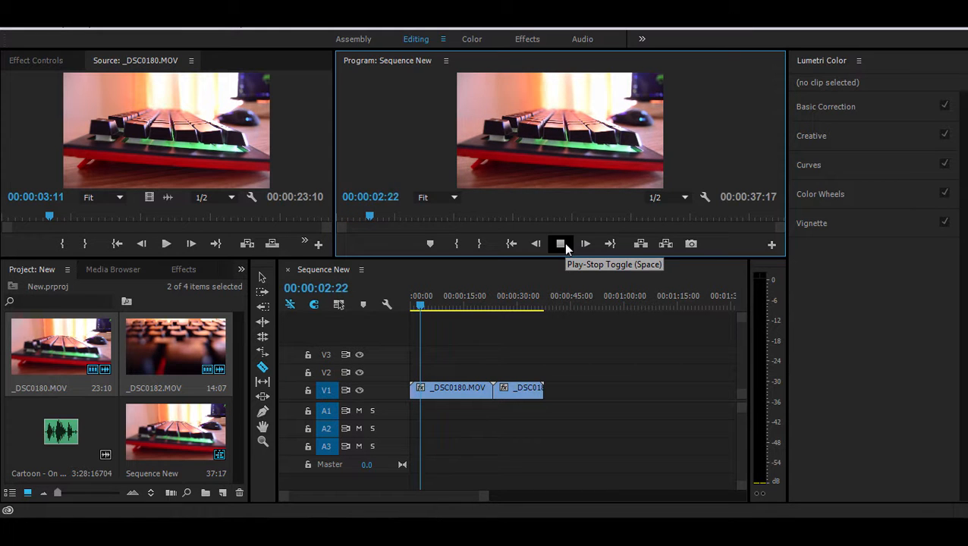
{"action": "left_click", "coordinate": [564, 243]}
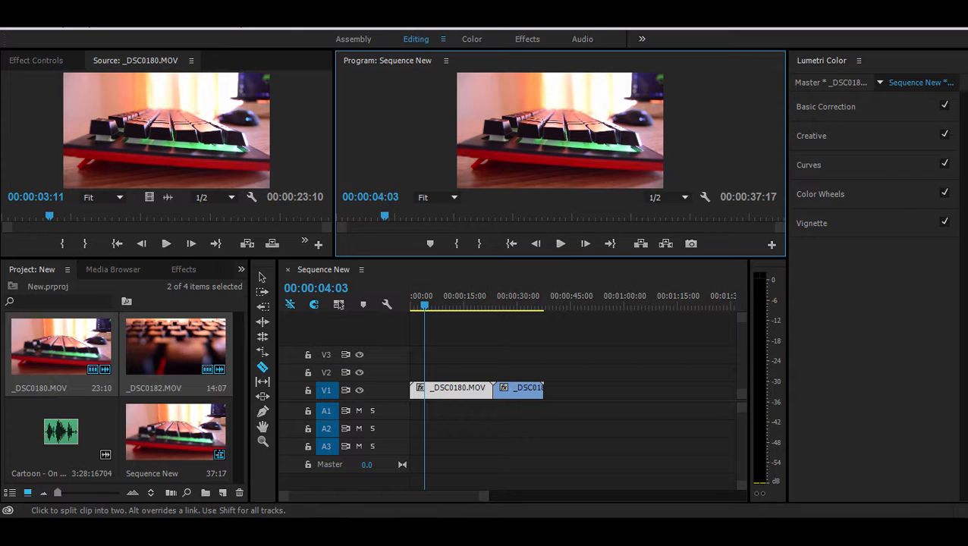
{"action": "left_click", "coordinate": [424, 388]}
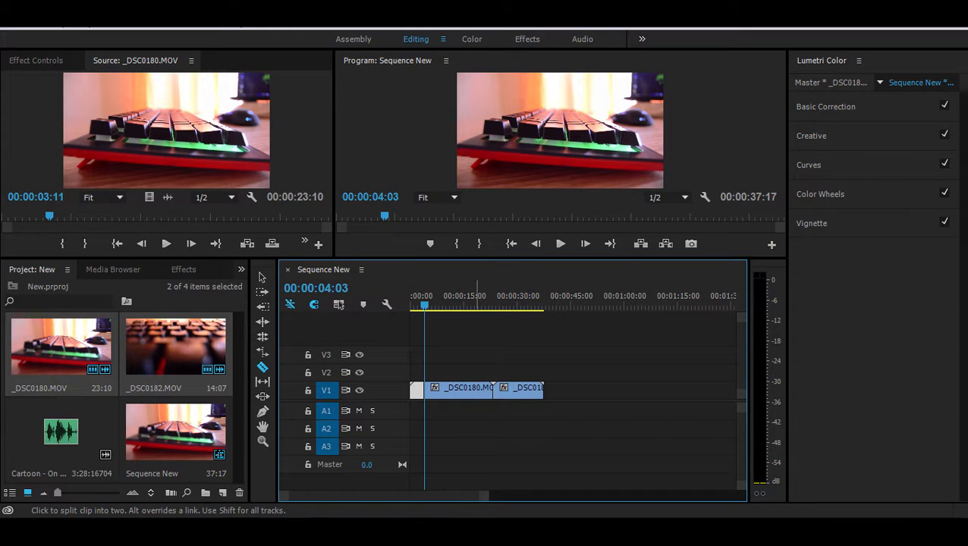
- Delete the part of _DSC0180 that follows the cut at 00:00:04:03, using the Selection tool
{"action": "left_click", "coordinate": [261, 280]}
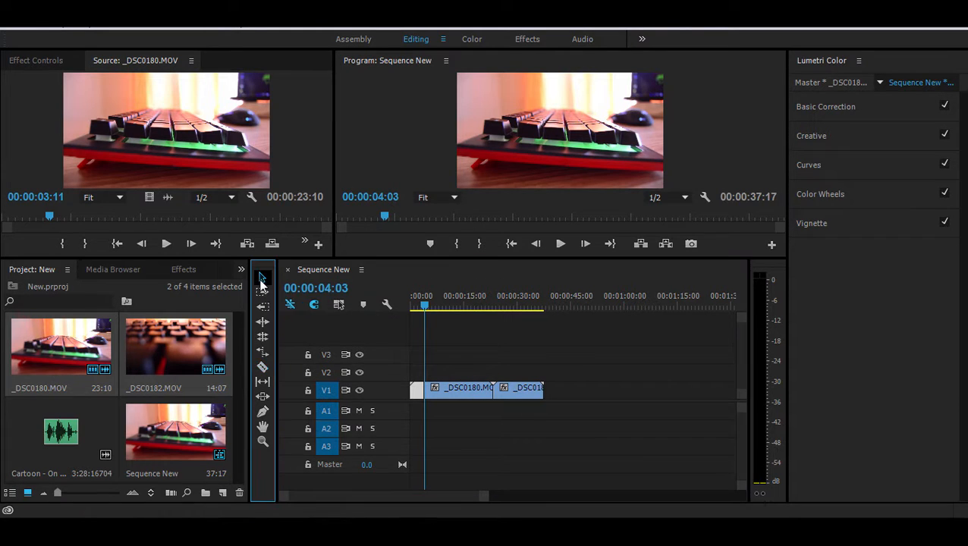
{"action": "left_click", "coordinate": [454, 394]}
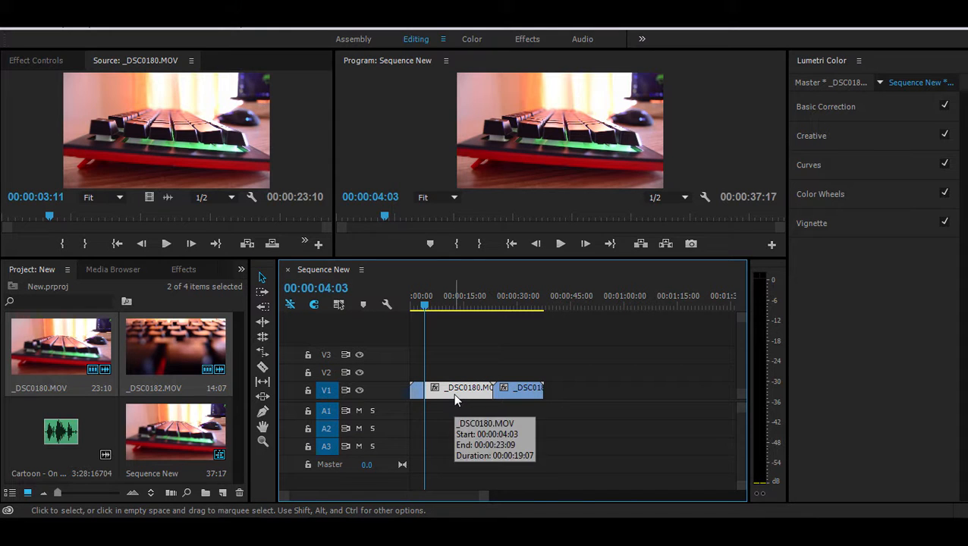
{"action": "key", "text": "Delete"}
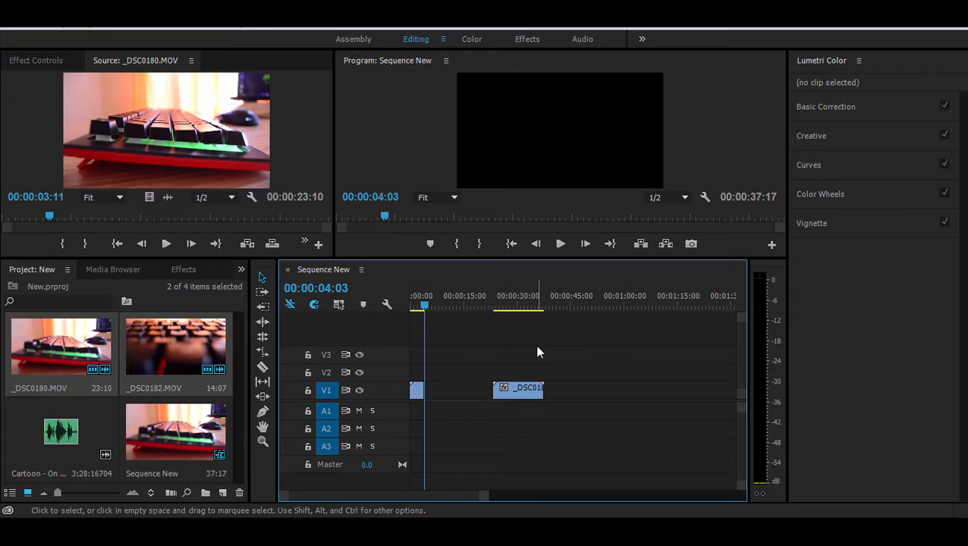
- Try closing the gap by moving _DSC0182 to 00:00:04:03, and undo back to before the second part of _DSC0180 was deleted
{"action": "left_click", "coordinate": [451, 390]}
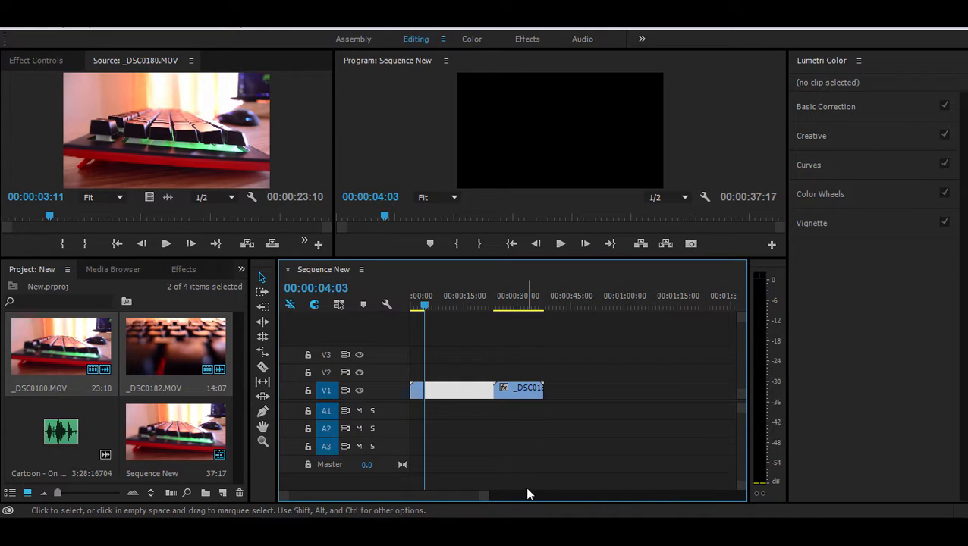
{"action": "left_click", "coordinate": [502, 391]}
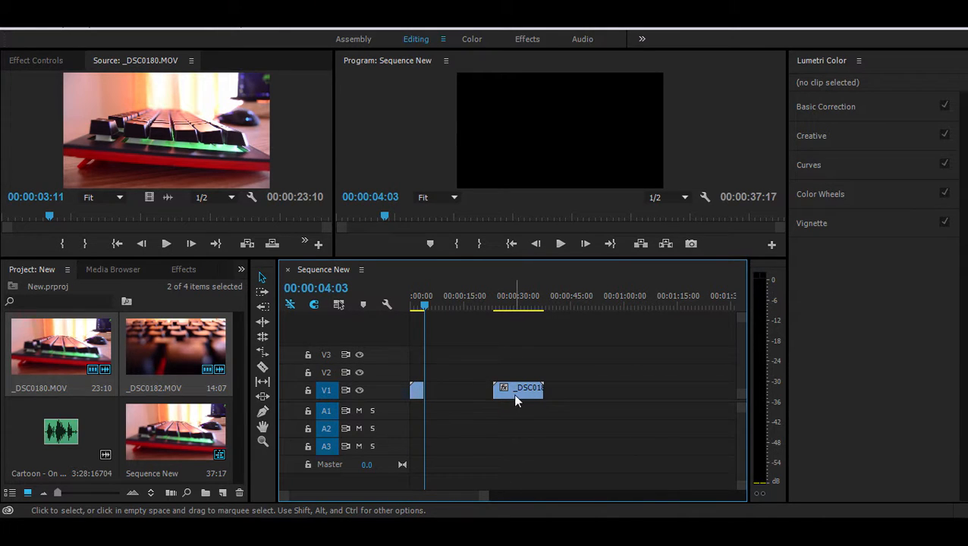
{"action": "left_click_drag", "start_coordinate": [509, 399], "coordinate": [427, 393]}
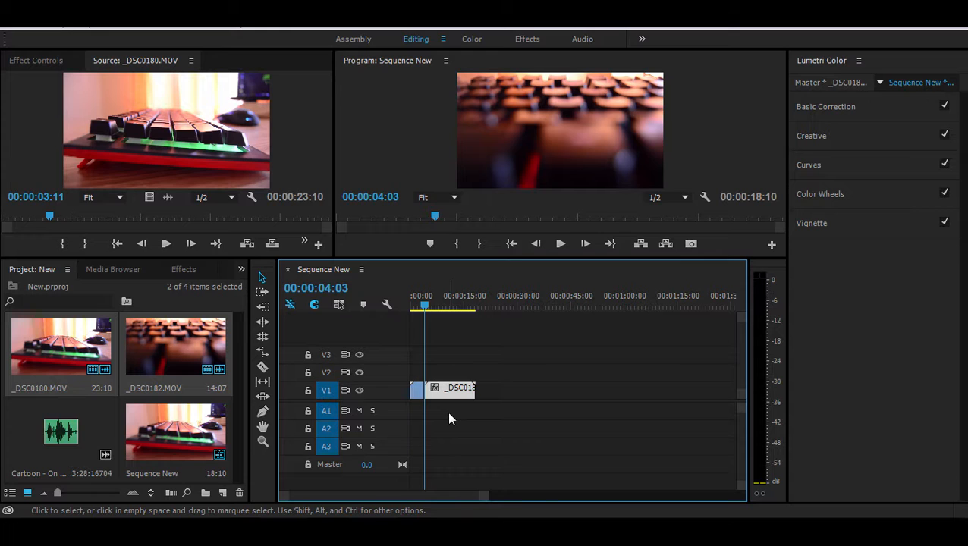
{"action": "key", "text": "ctrl+z"}
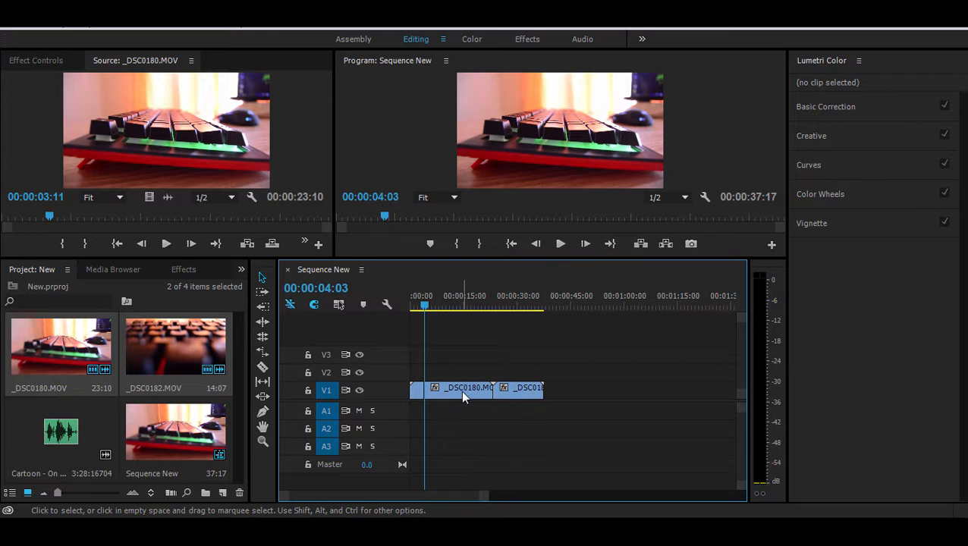
- Ripple delete the part of _DSC0180 after the cut at 00:00:04:03 and move the playhead to 00:00:01:20
{"action": "left_click", "coordinate": [461, 391]}
{"action": "right_click", "coordinate": [460, 390]}
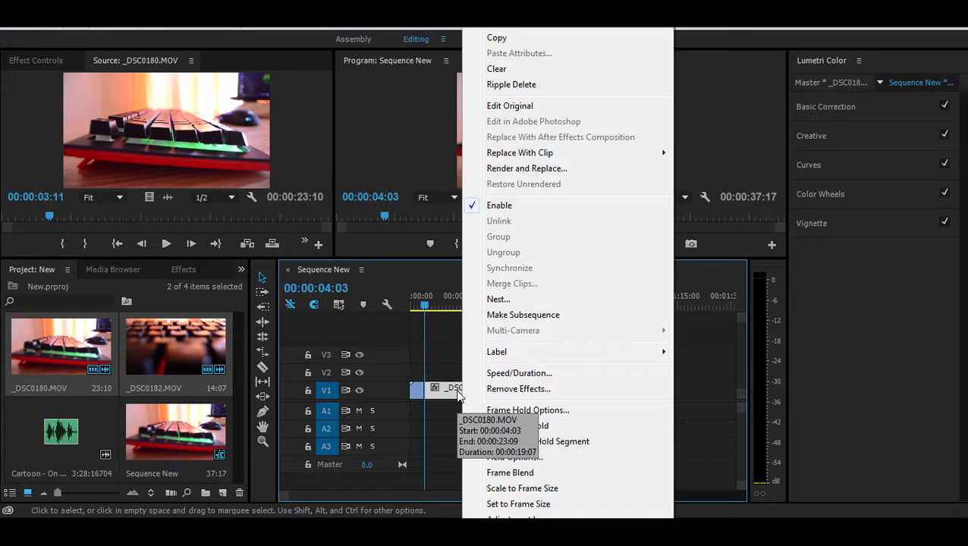
{"action": "left_click", "coordinate": [564, 84]}
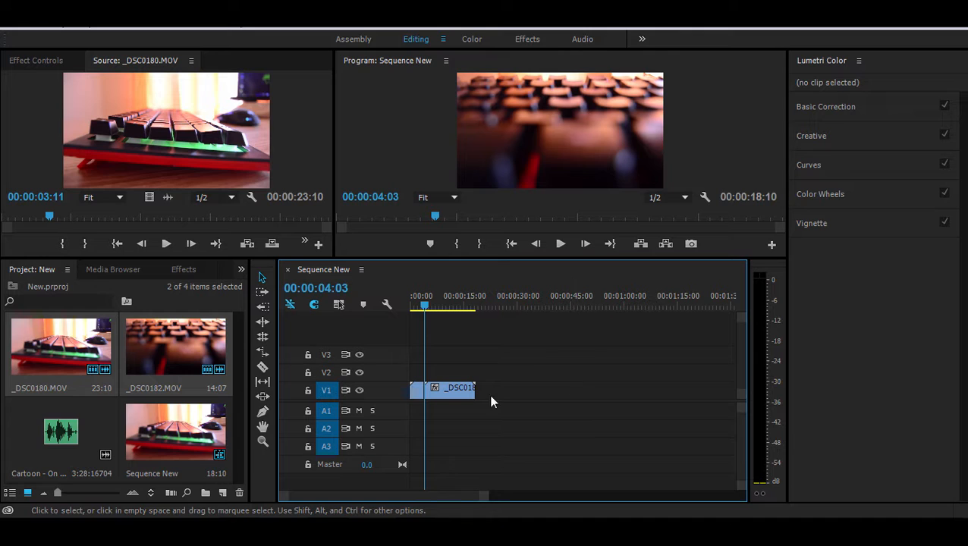
{"action": "left_click", "coordinate": [427, 307]}
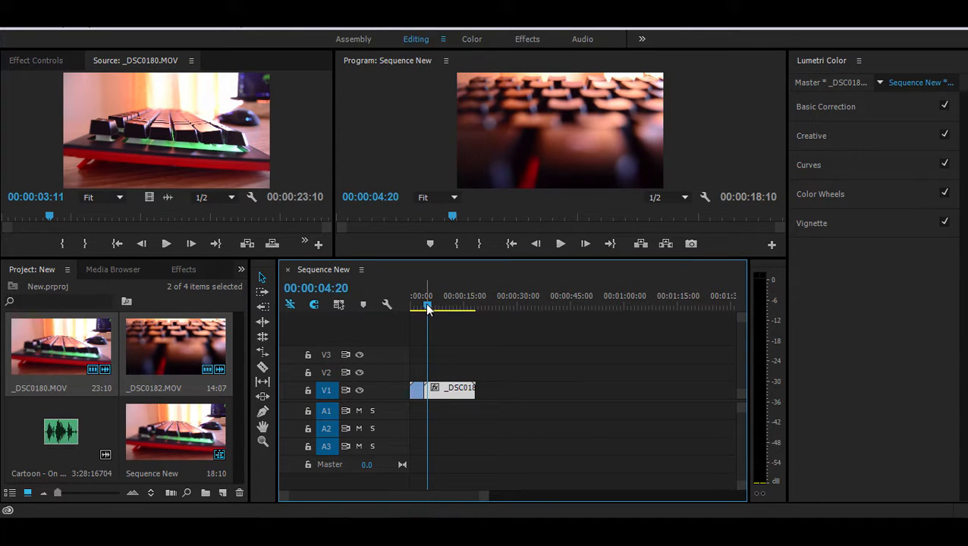
{"action": "mouse_move", "coordinate": [427, 308]}
{"action": "left_mouse_down"}
{"action": "mouse_move", "coordinate": [464, 306]}
{"action": "mouse_move", "coordinate": [404, 317]}
{"action": "mouse_move", "coordinate": [404, 306]}
{"action": "mouse_move", "coordinate": [415, 312]}
{"action": "left_mouse_up"}
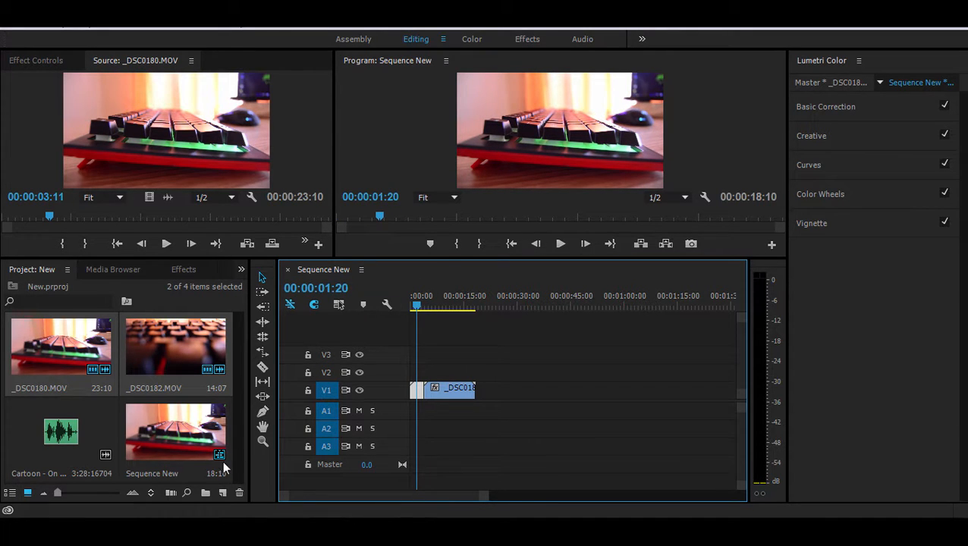
- Create a 1920 × 1080 title at 25 fps with square pixels, named Title New
{"action": "left_click", "coordinate": [225, 492]}
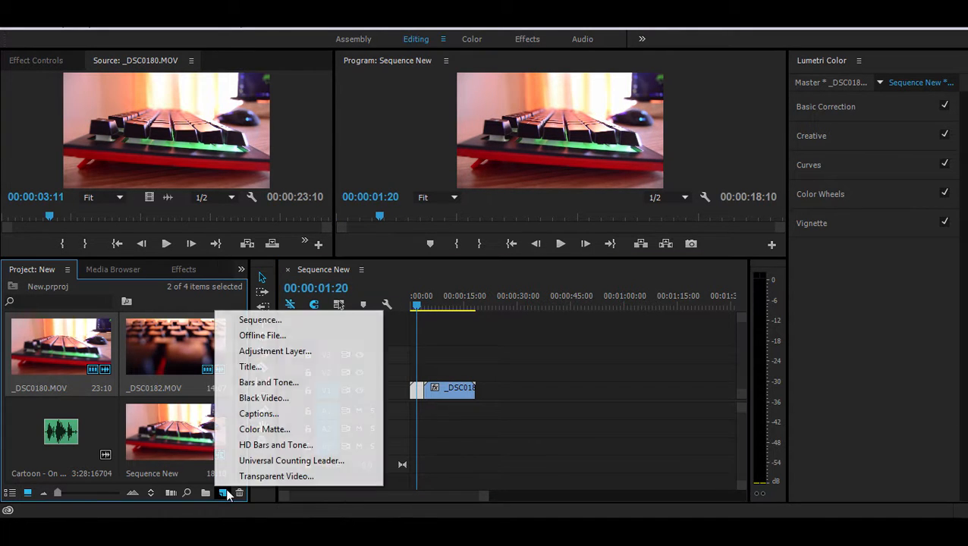
{"action": "left_click", "coordinate": [272, 368]}
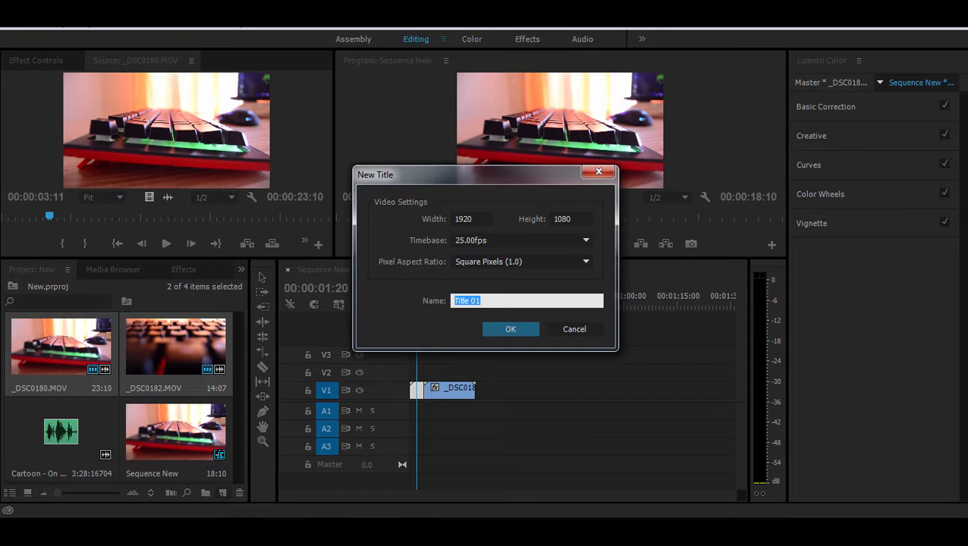
{"action": "left_click", "coordinate": [489, 301]}
{"action": "key", "text": "BackSpace"}
{"action": "key", "text": "BackSpace"}
{"action": "type", "text": "New"}
{"action": "key", "text": "Return"}
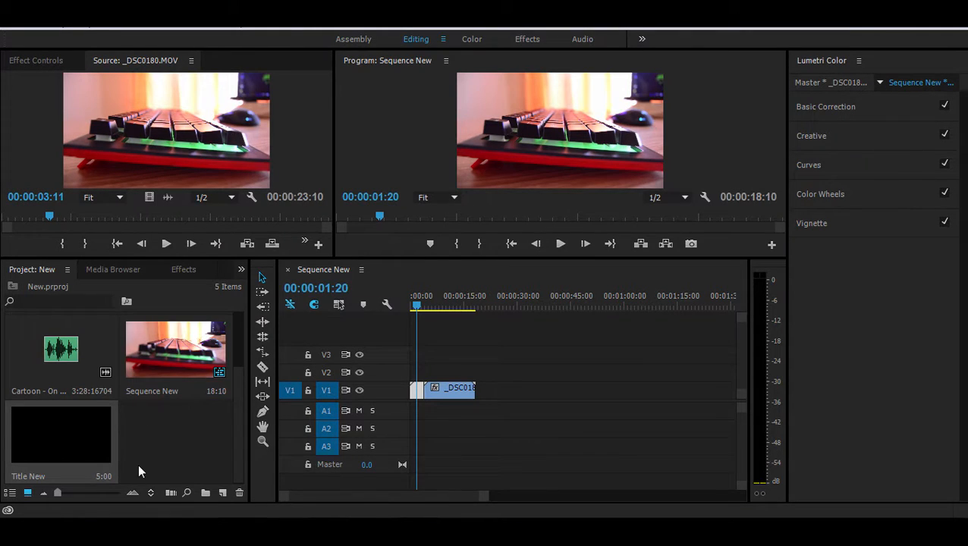
- Open Title New for editing and add the text "Hello There" at font size 209
{"action": "left_click", "coordinate": [146, 450]}
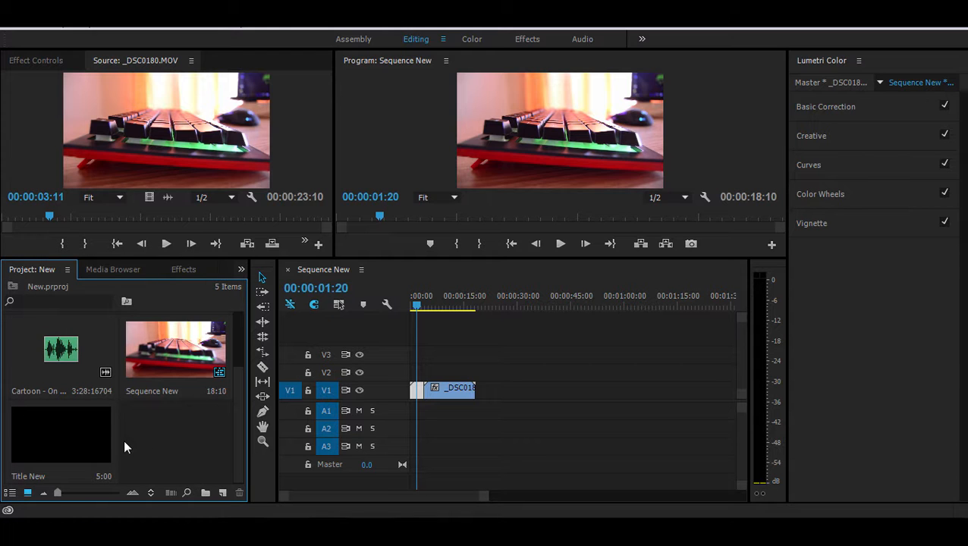
{"action": "double_click", "coordinate": [82, 447]}
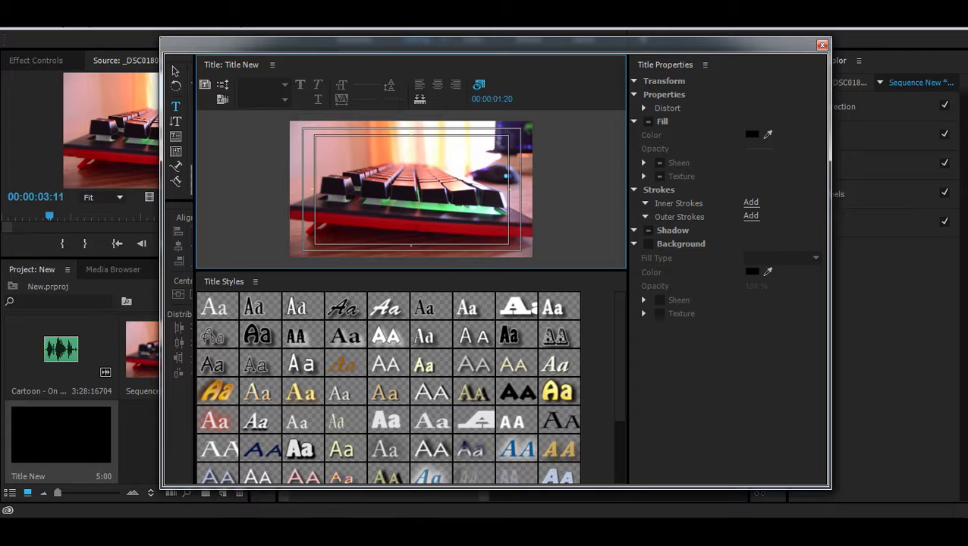
{"action": "left_click", "coordinate": [327, 157]}
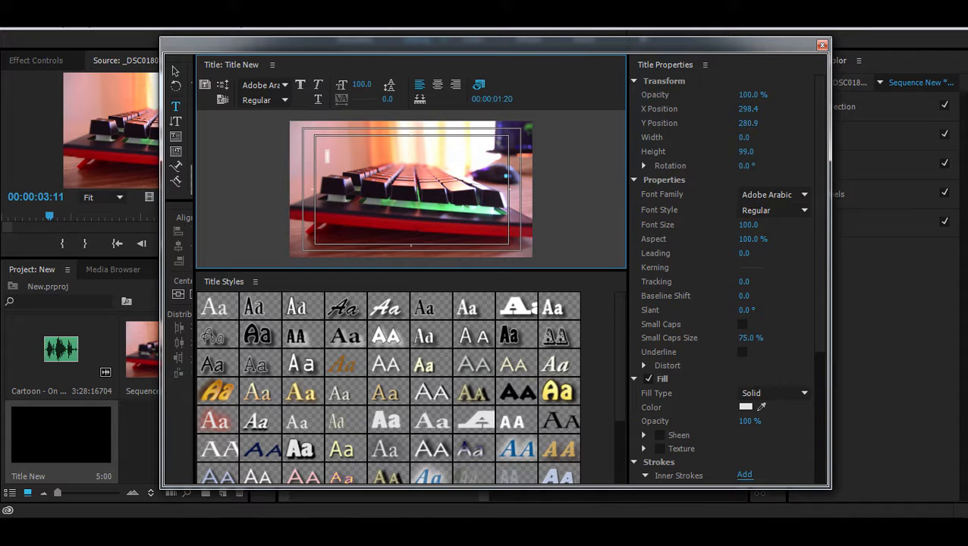
{"action": "mouse_move", "coordinate": [362, 85]}
{"action": "left_mouse_down"}
{"action": "mouse_move", "coordinate": [402, 86]}
{"action": "mouse_move", "coordinate": [343, 86]}
{"action": "mouse_move", "coordinate": [366, 86]}
{"action": "left_mouse_up"}
{"action": "type", "text": "He"}
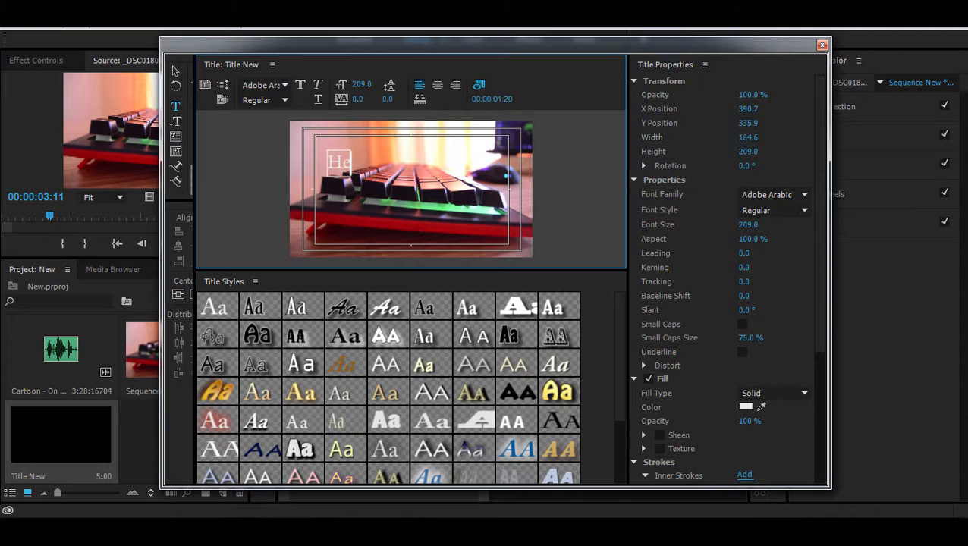
{"action": "type", "text": "llo There"}
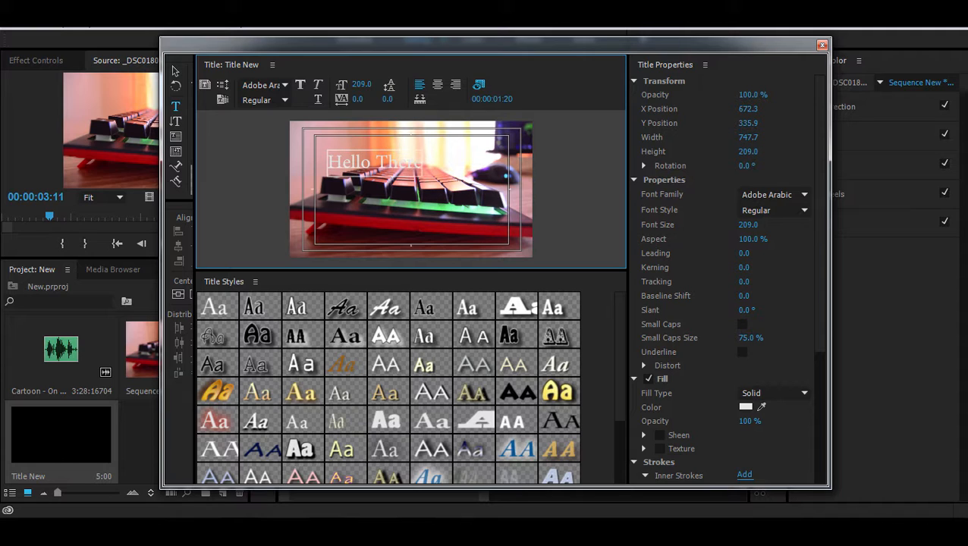
- Move the Hello There text to about X 998.8, Y 724 in the frame's lower middle and rotate it about 3.2°
{"action": "left_click", "coordinate": [175, 71]}
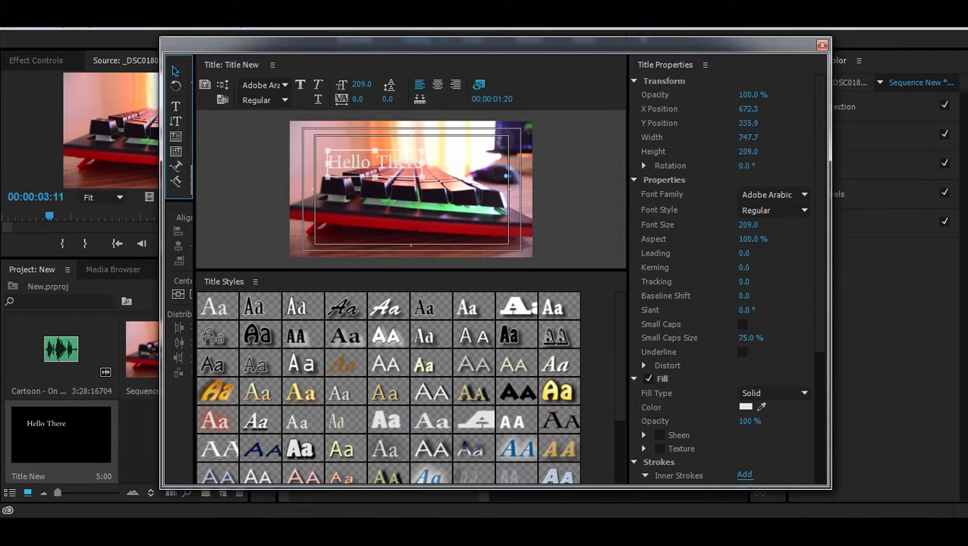
{"action": "left_click_drag", "start_coordinate": [376, 162], "coordinate": [464, 202]}
{"action": "scroll", "coordinate": [357, 353], "scroll_direction": "down", "scroll_amount": 3}
{"action": "scroll", "coordinate": [356, 352], "scroll_direction": "up", "scroll_amount": 3}
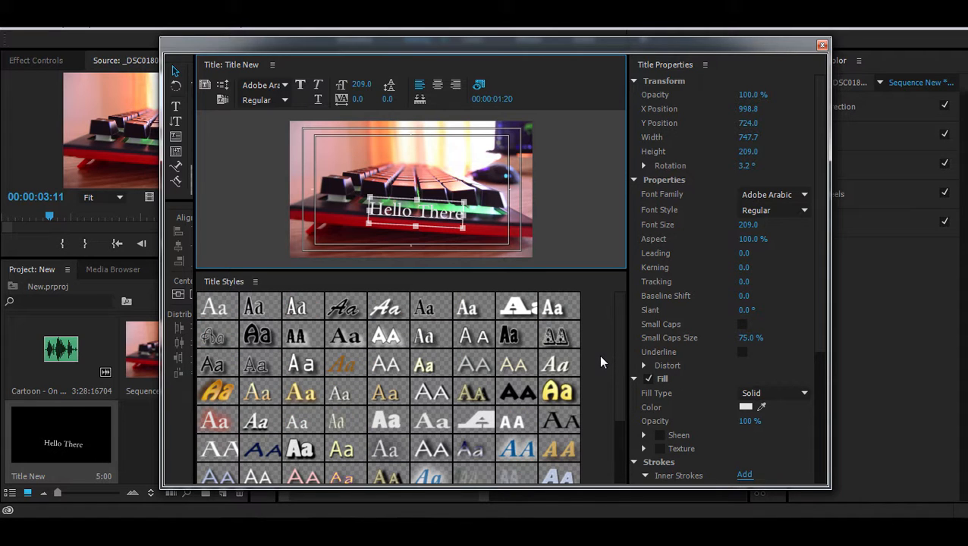
- Set the fill color of the whole Hello There text to red (FF0000)
{"action": "double_click", "coordinate": [416, 213]}
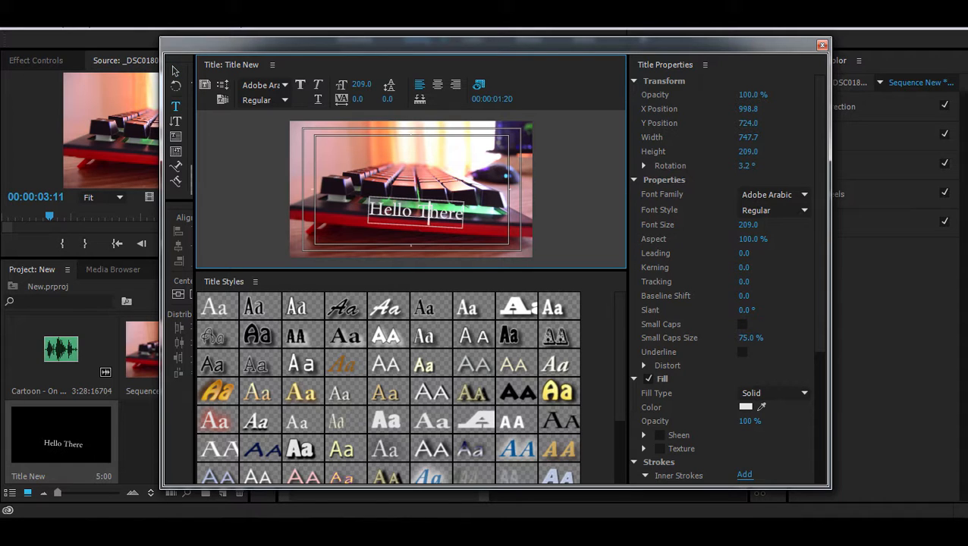
{"action": "key", "text": "ctrl+a"}
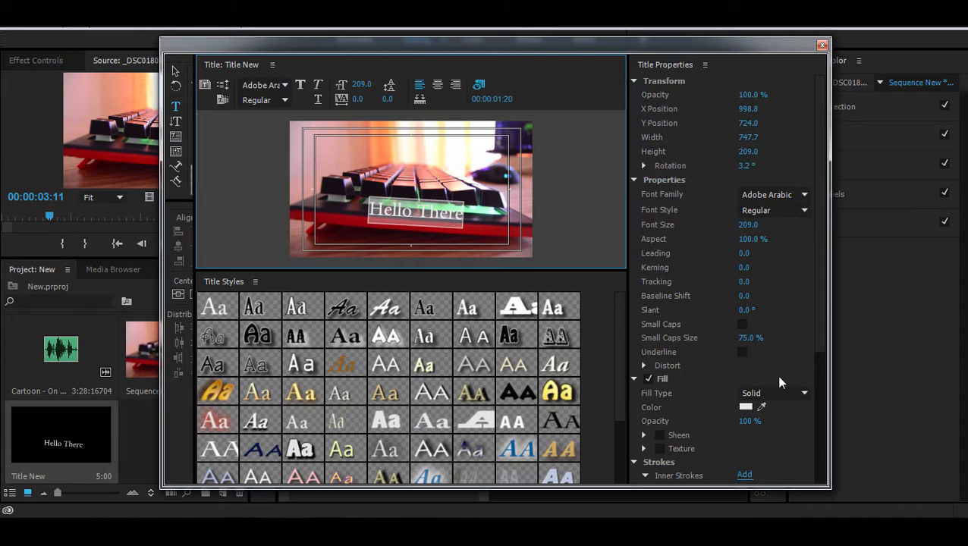
{"action": "left_click", "coordinate": [748, 406]}
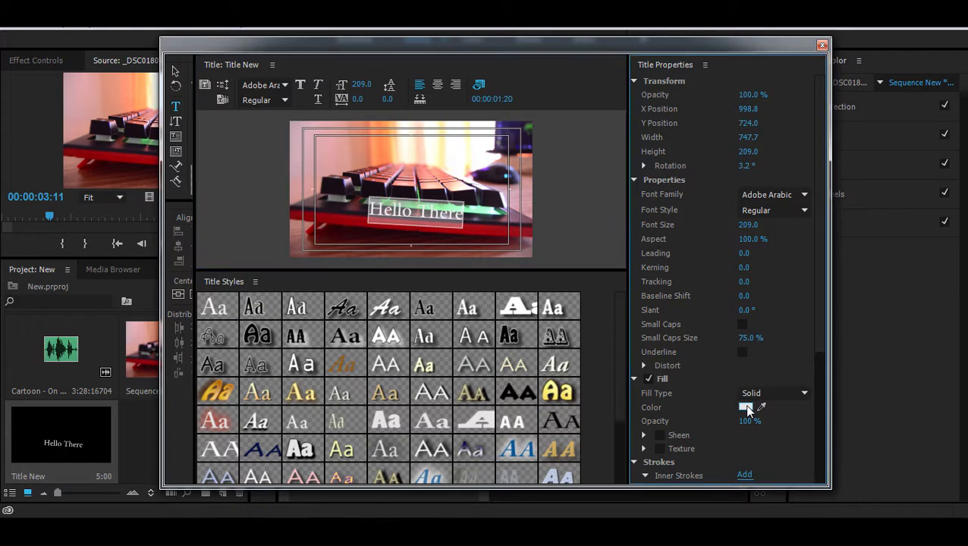
{"action": "left_click_drag", "start_coordinate": [497, 364], "coordinate": [538, 394]}
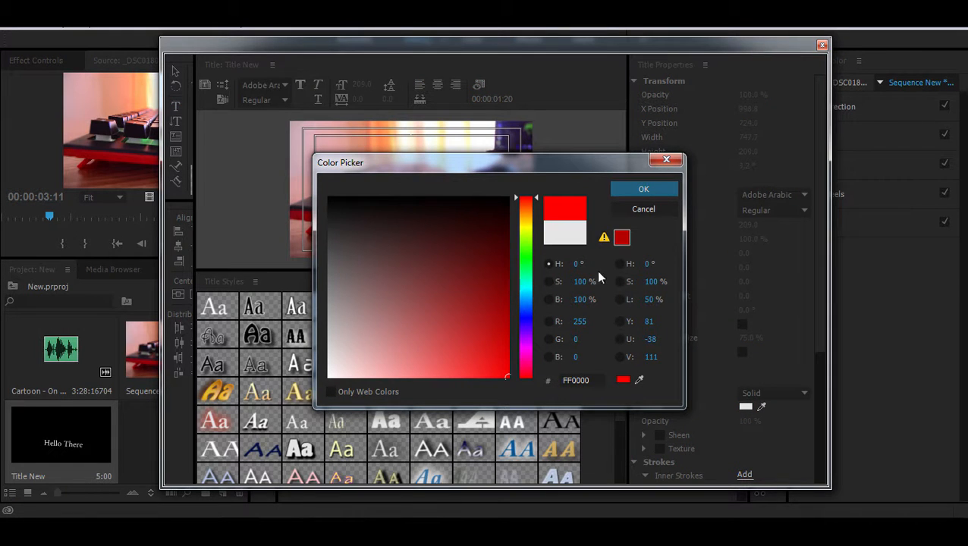
{"action": "left_click", "coordinate": [643, 189]}
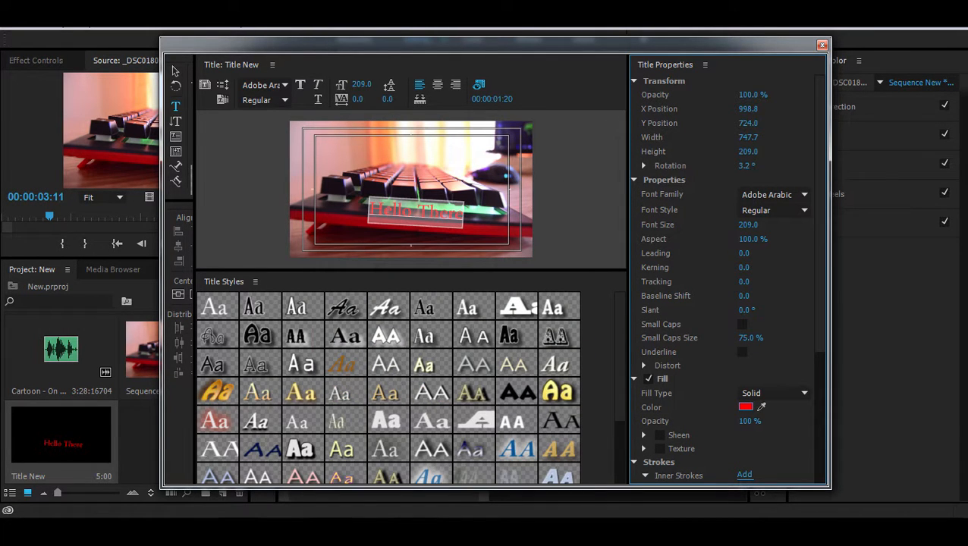
{"action": "left_click", "coordinate": [284, 87]}
{"action": "scroll", "coordinate": [299, 275], "scroll_direction": "down", "scroll_amount": 1}
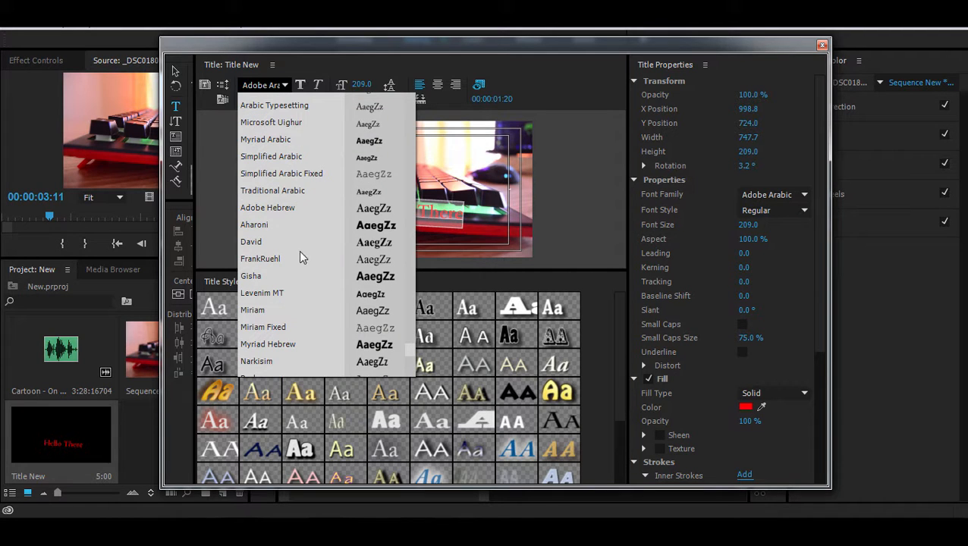
{"action": "scroll", "coordinate": [285, 94], "scroll_direction": "down", "scroll_amount": 5}
{"action": "scroll", "coordinate": [285, 89], "scroll_direction": "up", "scroll_amount": 6}
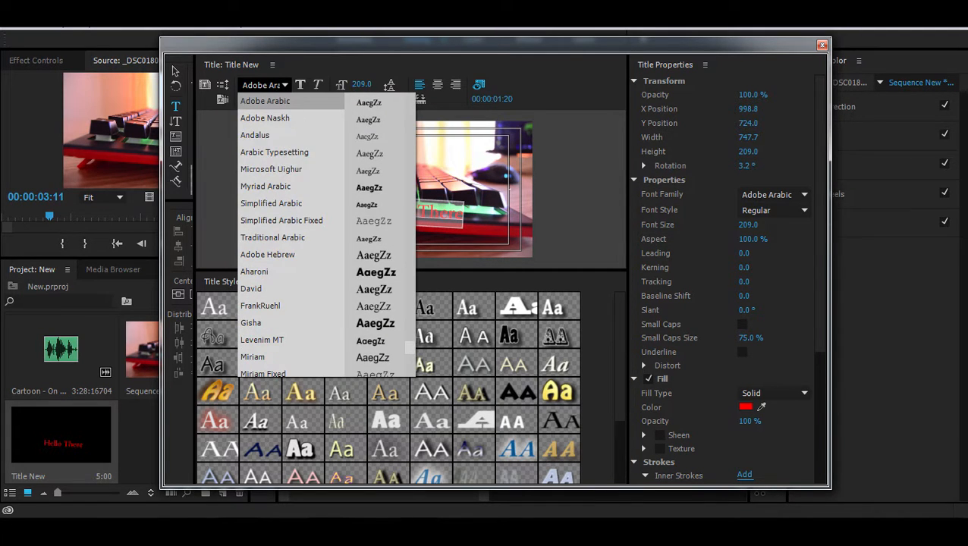
{"action": "left_click", "coordinate": [550, 144]}
{"action": "left_click", "coordinate": [550, 144]}
- Set the kerning of the whole Hello There text to 25 and close the title editor
{"action": "left_click", "coordinate": [417, 212]}
{"action": "key", "text": "ctrl+a"}
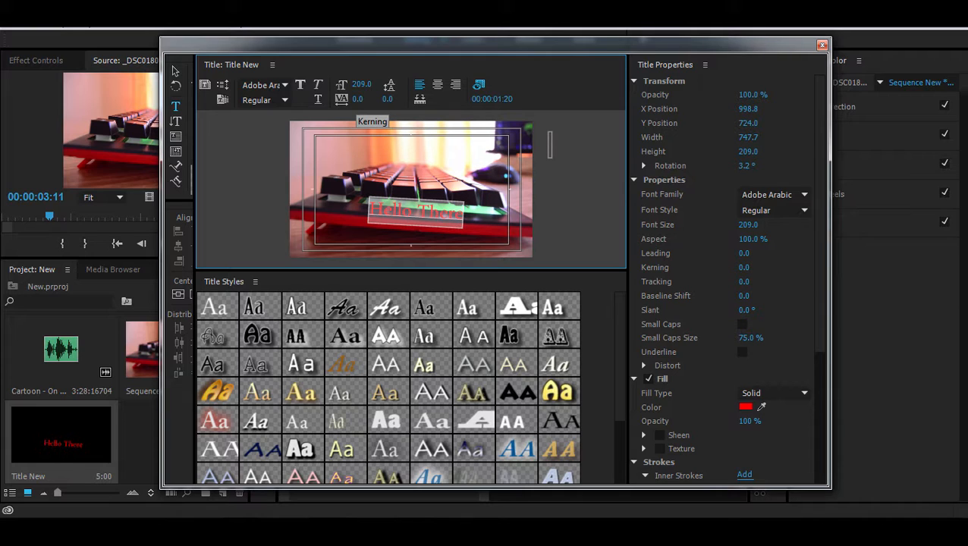
{"action": "mouse_move", "coordinate": [358, 100]}
{"action": "left_mouse_down"}
{"action": "mouse_move", "coordinate": [387, 100]}
{"action": "mouse_move", "coordinate": [378, 99]}
{"action": "left_mouse_up"}
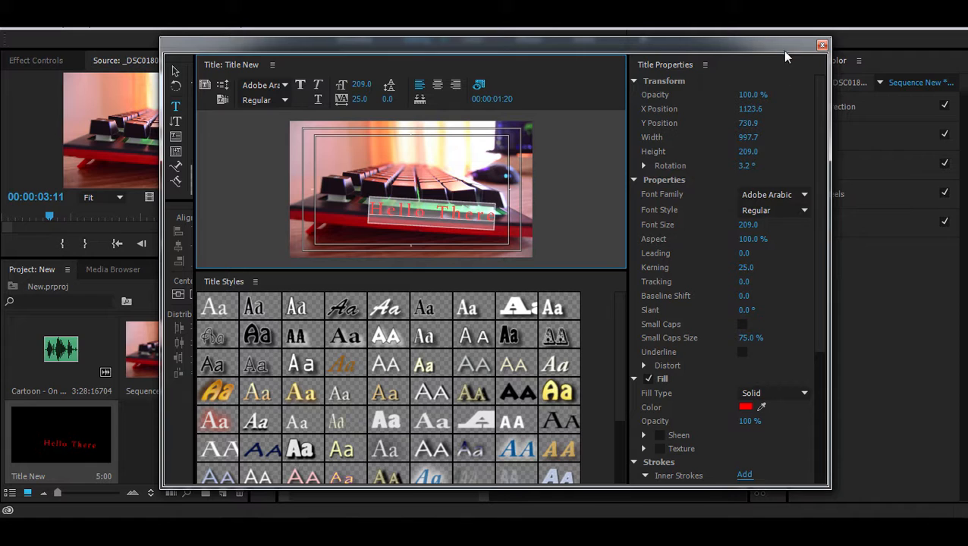
{"action": "left_click", "coordinate": [822, 45]}
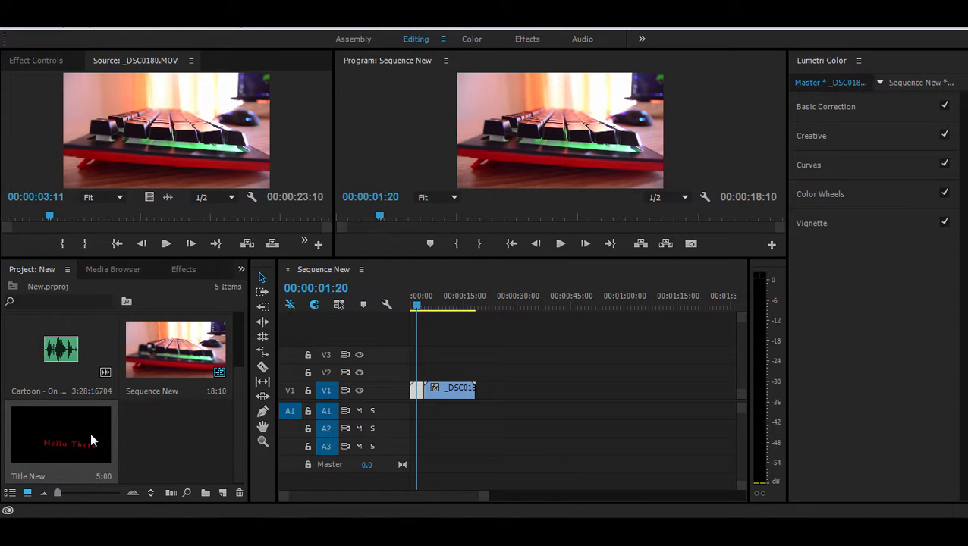
- Place Title New on track V2 at the start of the sequence, above the first clip
{"action": "left_click_drag", "start_coordinate": [89, 431], "coordinate": [419, 372]}
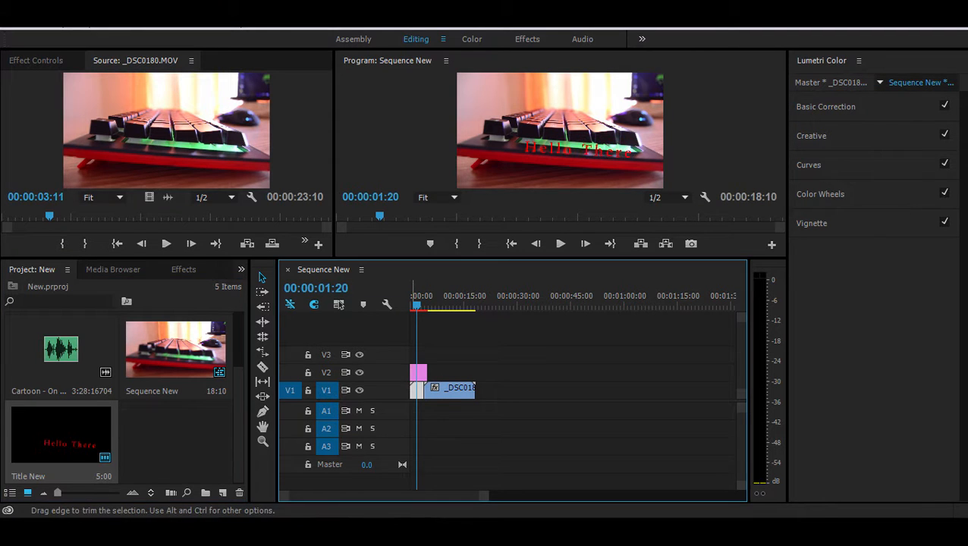
{"action": "left_click", "coordinate": [595, 155]}
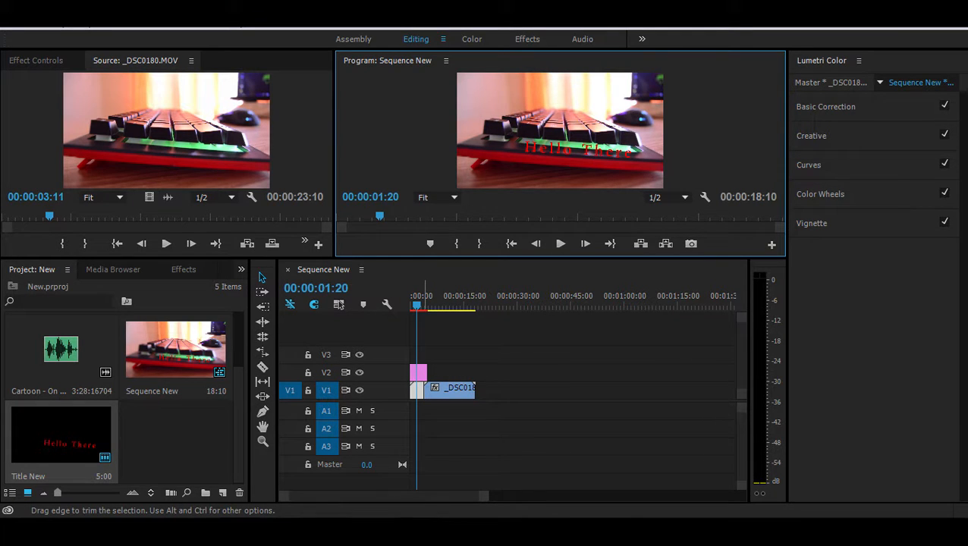
- Delete the Title New clip from track V2 and remove the title from the project
{"action": "left_click", "coordinate": [421, 371]}
{"action": "key", "text": "Delete"}
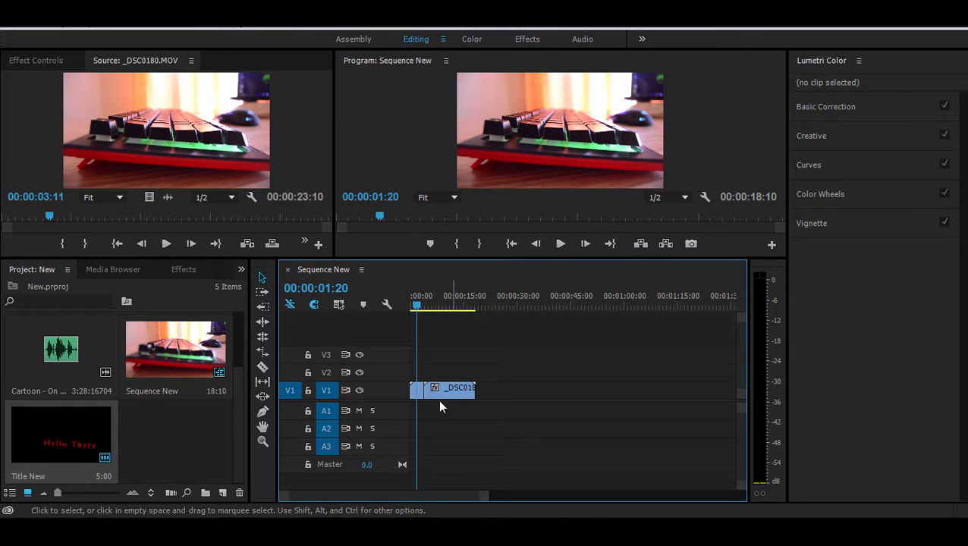
{"action": "left_click", "coordinate": [54, 454]}
{"action": "key", "text": "Delete"}
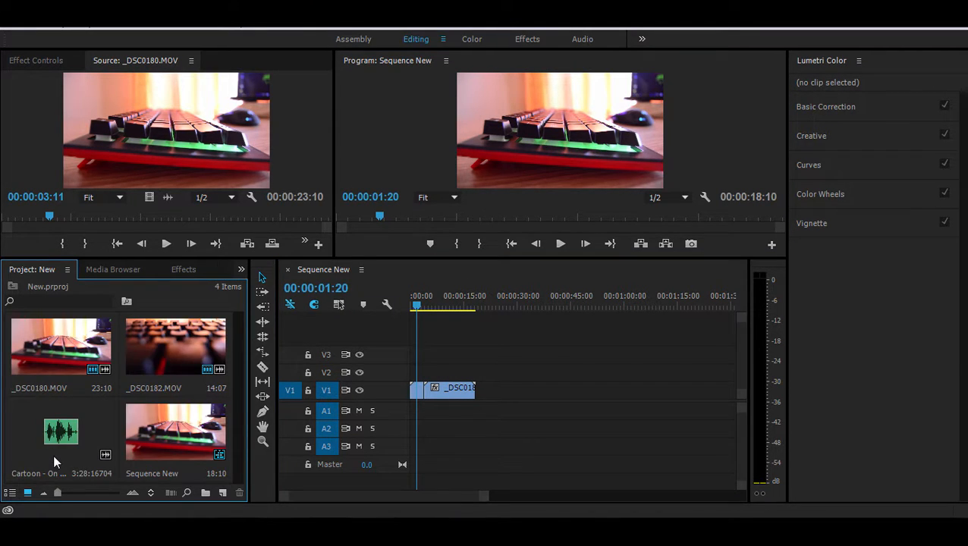
- Create an adjustment layer of 1920 × 1080 at 25 fps with square pixels
{"action": "left_click", "coordinate": [223, 493]}
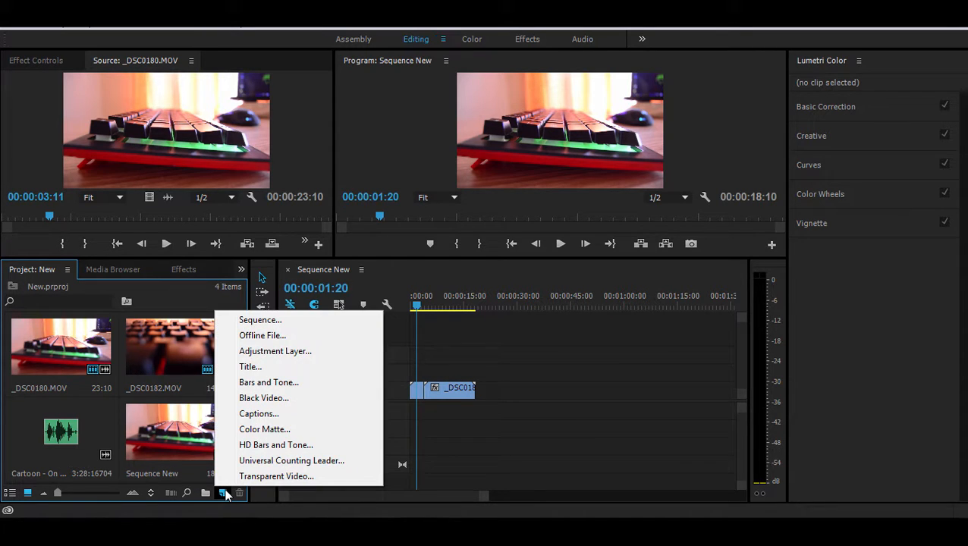
{"action": "left_click", "coordinate": [305, 352]}
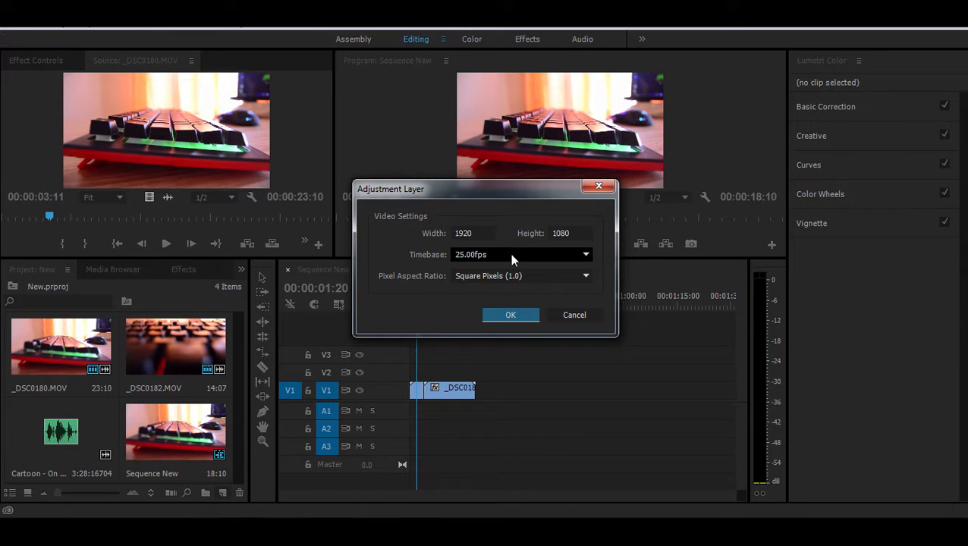
{"action": "left_click", "coordinate": [511, 315]}
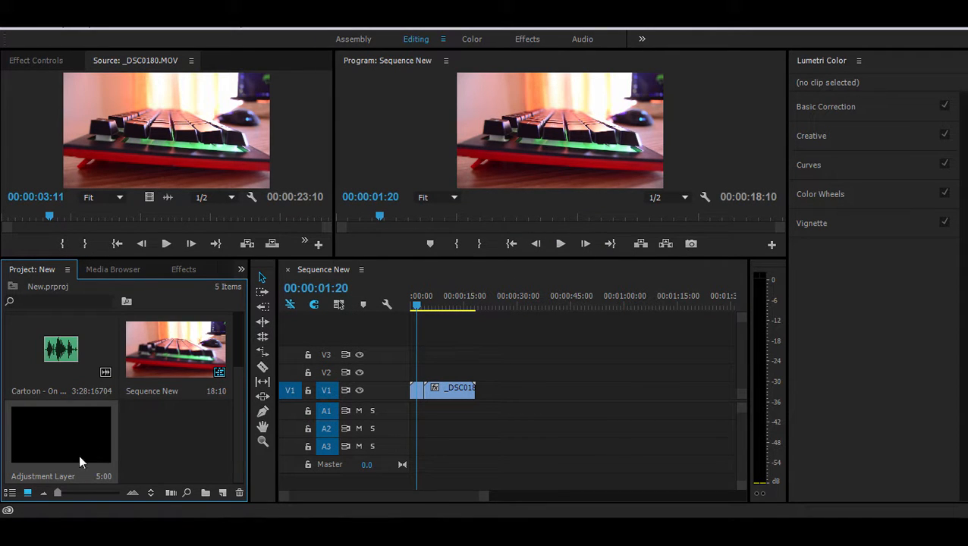
- Place the adjustment layer on track V2 so it spans both video clips
{"action": "left_click_drag", "start_coordinate": [63, 459], "coordinate": [475, 372]}
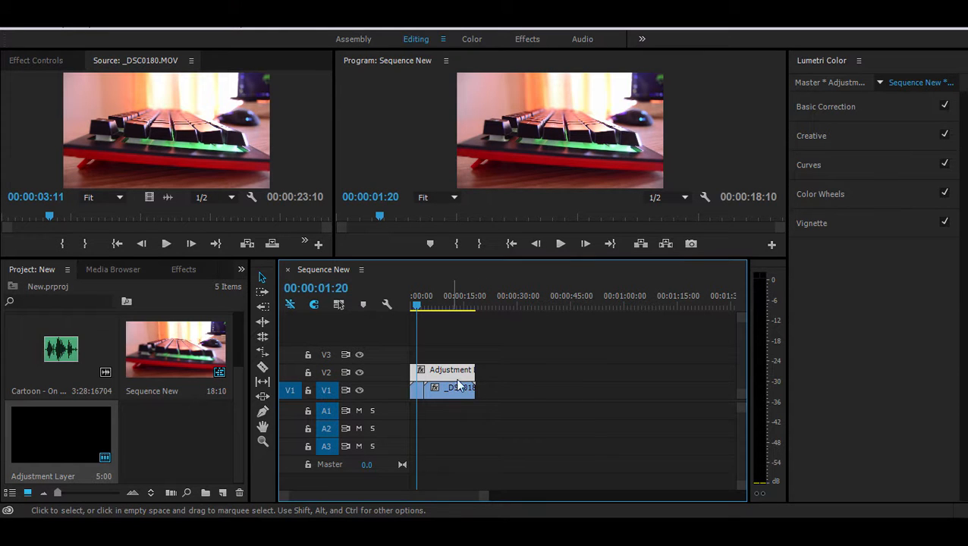
{"action": "left_click", "coordinate": [523, 392]}
- Set Tint to -13.6 and Shadows to 35.8 in the Basic Correction of the adjustment layer clip on V2
{"action": "left_click", "coordinate": [444, 370]}
{"action": "left_click", "coordinate": [816, 114]}
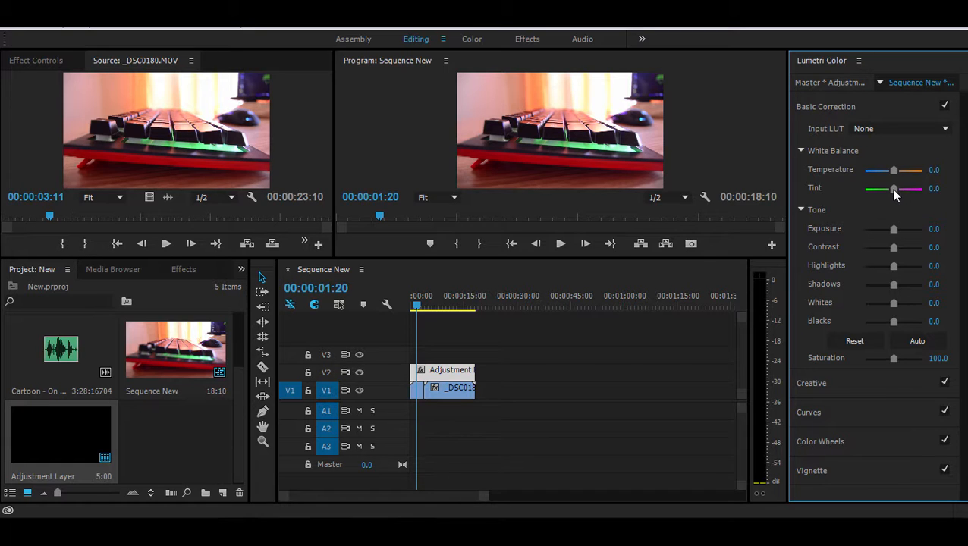
{"action": "mouse_move", "coordinate": [893, 189]}
{"action": "left_mouse_down"}
{"action": "mouse_move", "coordinate": [881, 191]}
{"action": "mouse_move", "coordinate": [891, 198]}
{"action": "left_mouse_up"}
{"action": "left_click_drag", "start_coordinate": [916, 287], "coordinate": [904, 291]}
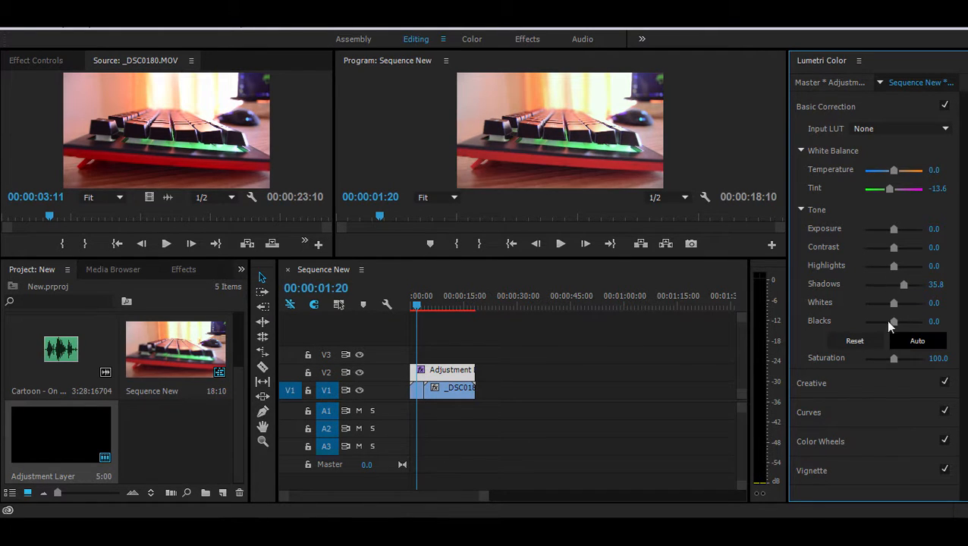
{"action": "left_click", "coordinate": [827, 108]}
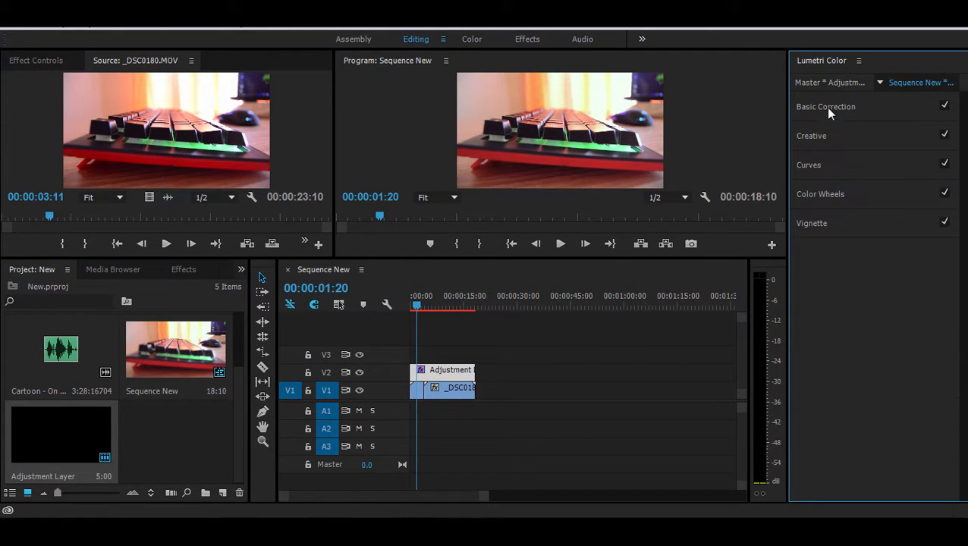
- Set the Creative Vibrance of the adjustment layer clip to 50.6
{"action": "left_click", "coordinate": [797, 137]}
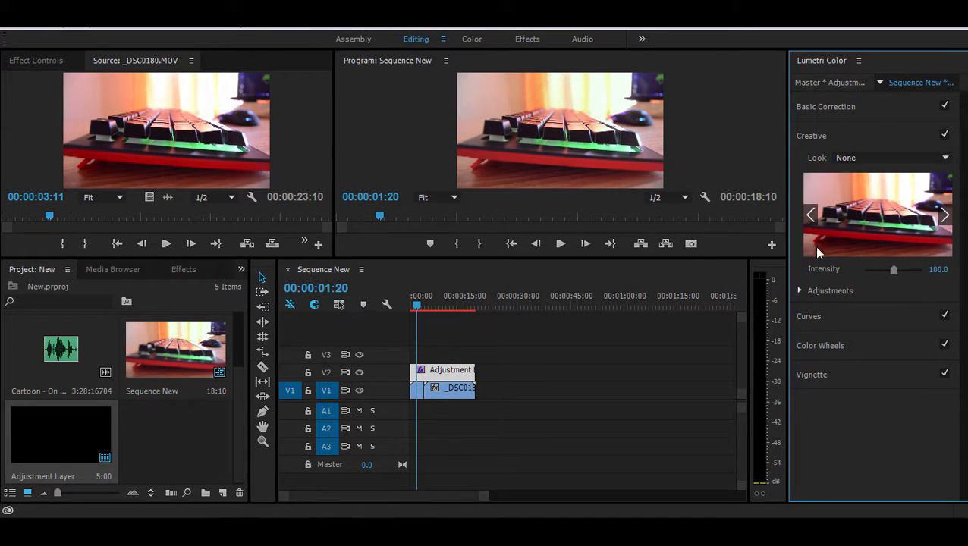
{"action": "left_click", "coordinate": [801, 291]}
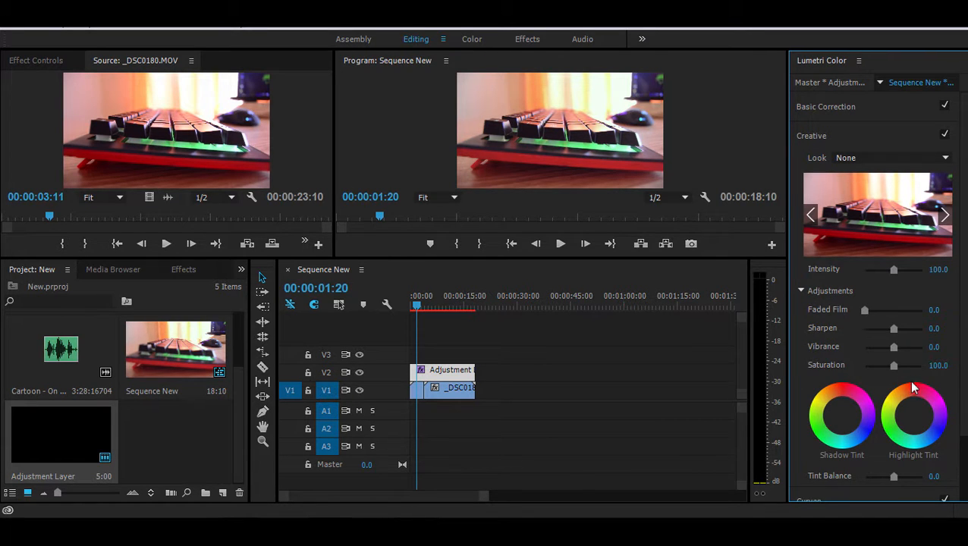
{"action": "left_click", "coordinate": [909, 348]}
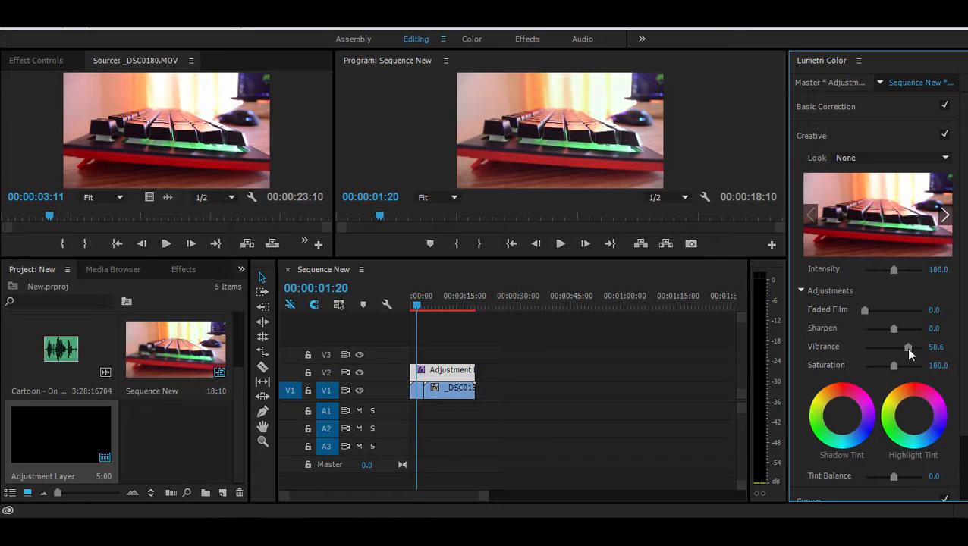
{"action": "left_click", "coordinate": [800, 290]}
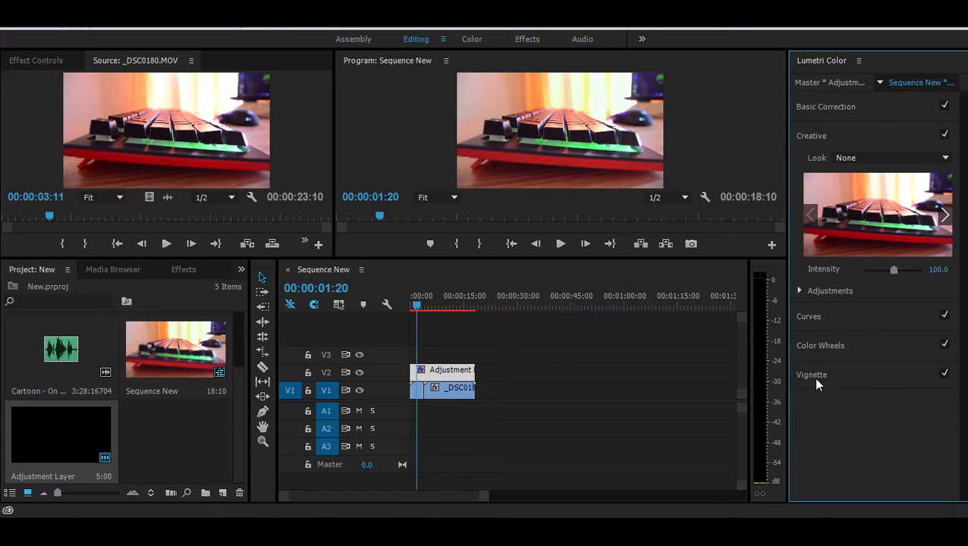
- Look through the Curves and Color Wheels settings and set the adjustment layer clip's Vignette Amount to -1.6
{"action": "left_click", "coordinate": [812, 317]}
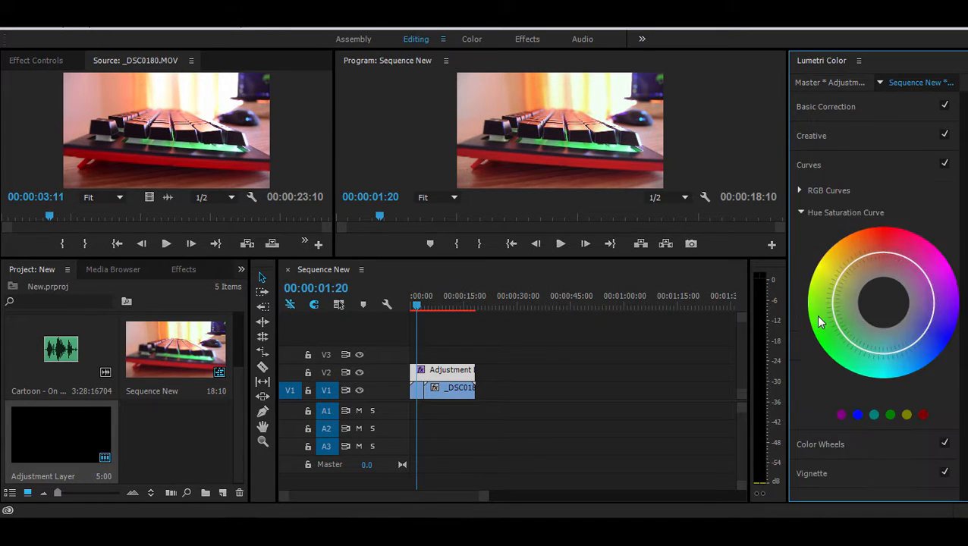
{"action": "left_click", "coordinate": [829, 445]}
{"action": "left_click", "coordinate": [808, 408]}
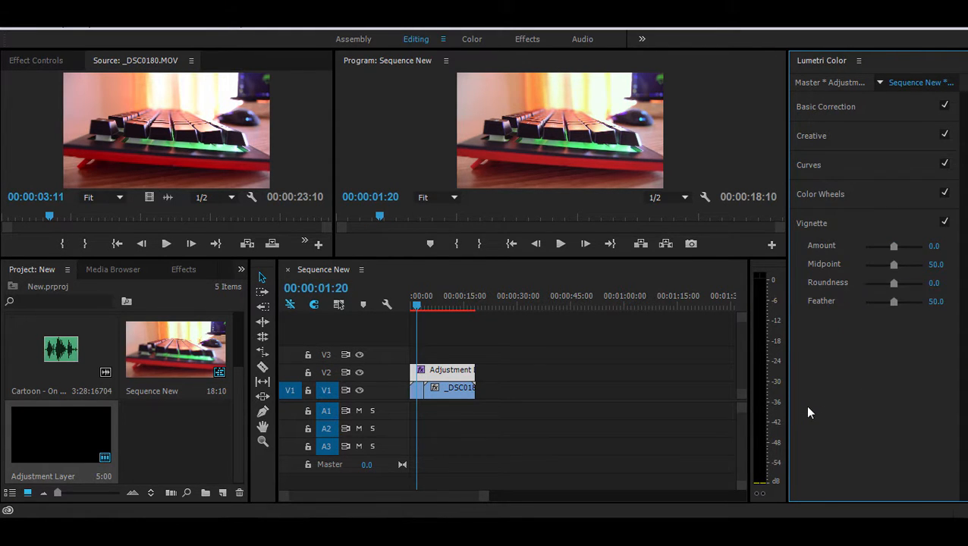
{"action": "left_click_drag", "start_coordinate": [895, 246], "coordinate": [879, 249]}
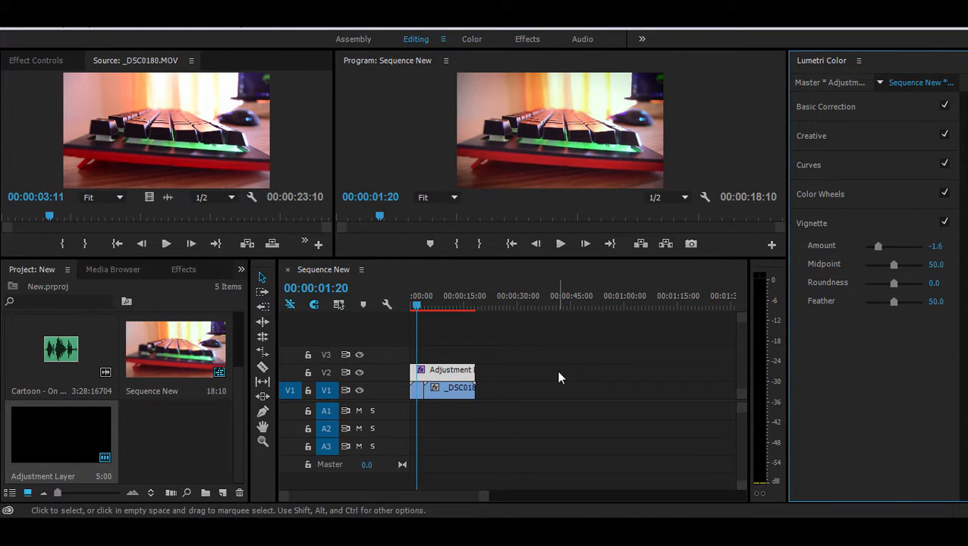
- Switch the output of track V2 off and on repeatedly to compare the picture with and without the adjustment layer
{"action": "left_click", "coordinate": [359, 373]}
{"action": "left_click", "coordinate": [359, 374]}
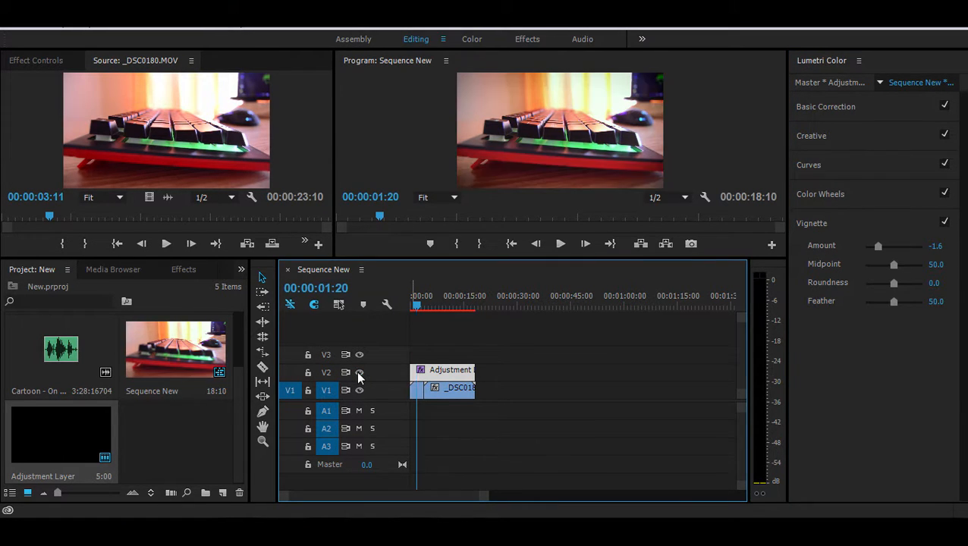
{"action": "left_click", "coordinate": [359, 373]}
{"action": "left_click", "coordinate": [359, 373]}
{"action": "left_click", "coordinate": [359, 373]}
{"action": "left_click", "coordinate": [359, 373]}
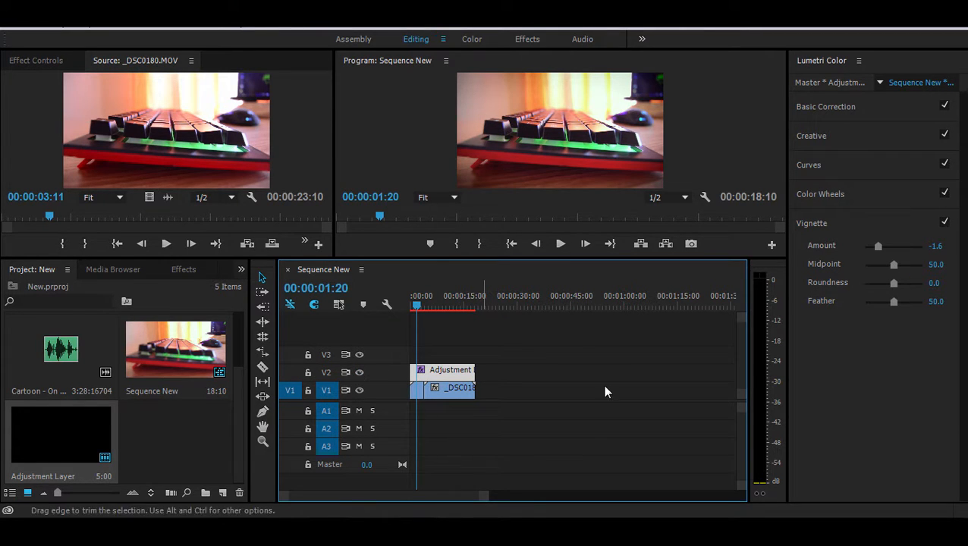
- Delete the adjustment layer clip from track V2
{"action": "key", "text": "shift+e"}
{"action": "key", "text": "Delete"}
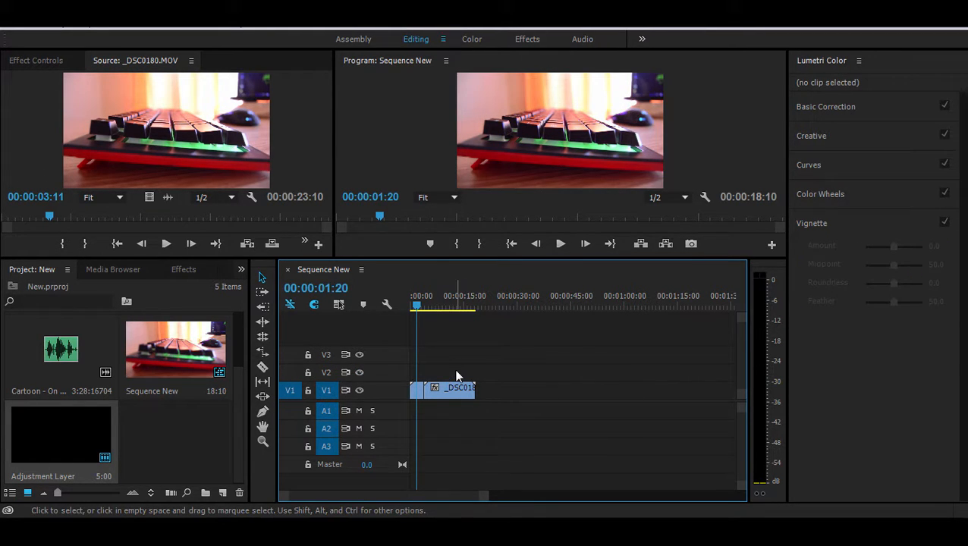
- Place the Cartoon - On On music on audio track A1 at the start of the sequence
{"action": "left_click", "coordinate": [189, 493]}
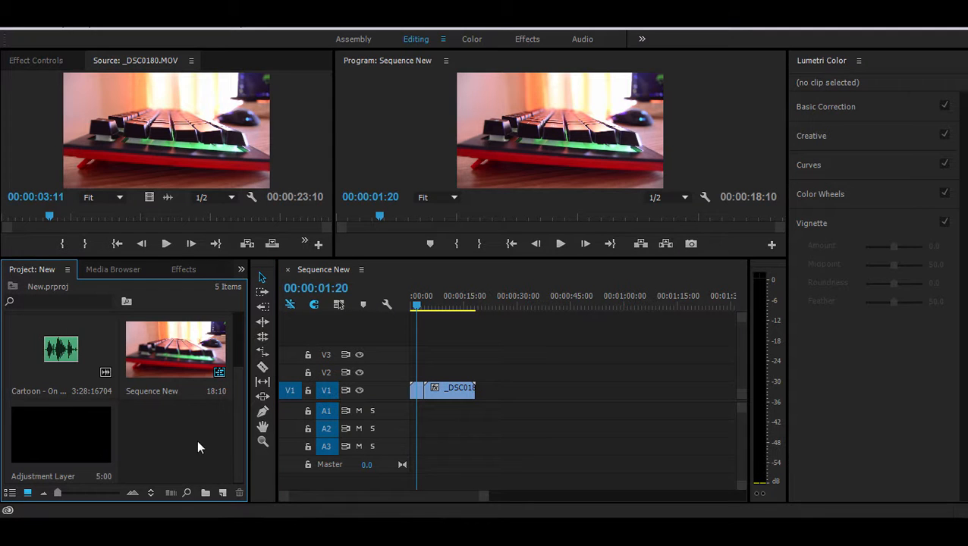
{"action": "left_click_drag", "start_coordinate": [66, 370], "coordinate": [399, 412]}
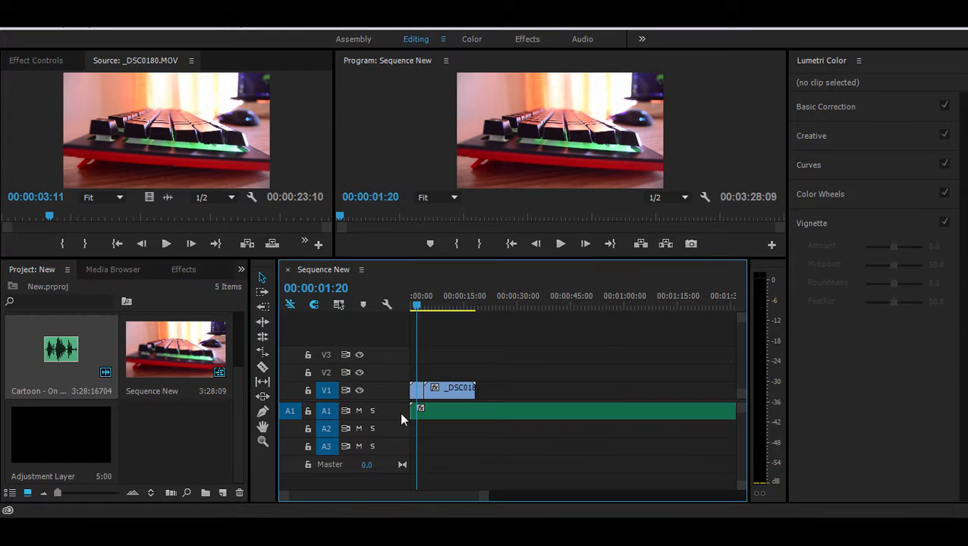
- Cut the music on A1 at the end of the last video clip and delete the remaining part
{"action": "left_click", "coordinate": [262, 368]}
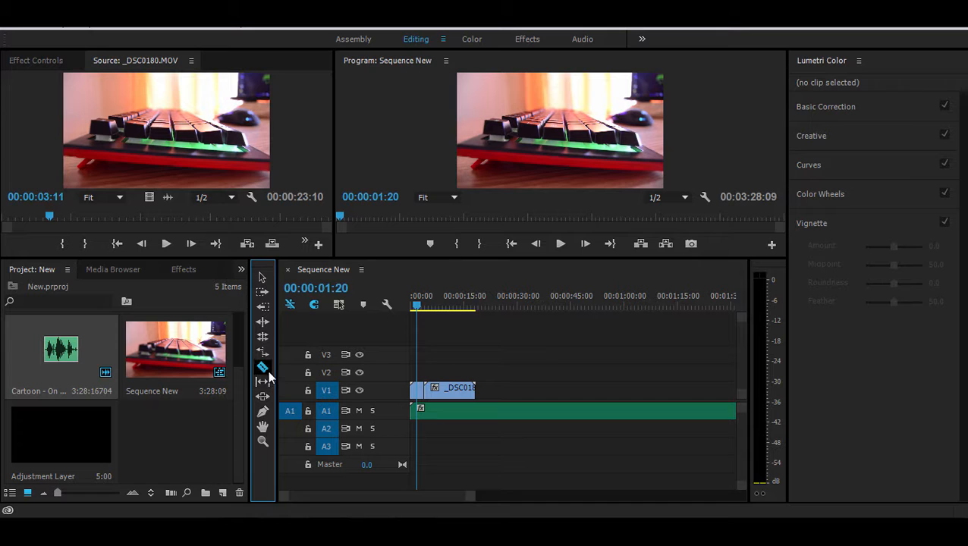
{"action": "left_click", "coordinate": [476, 411]}
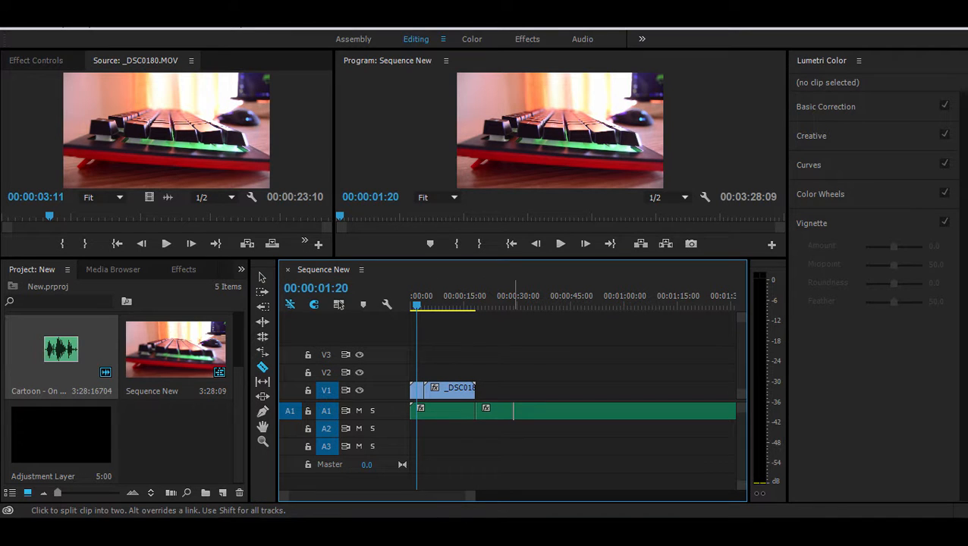
{"action": "key", "text": "v"}
{"action": "left_click", "coordinate": [513, 411]}
{"action": "key", "text": "Delete"}
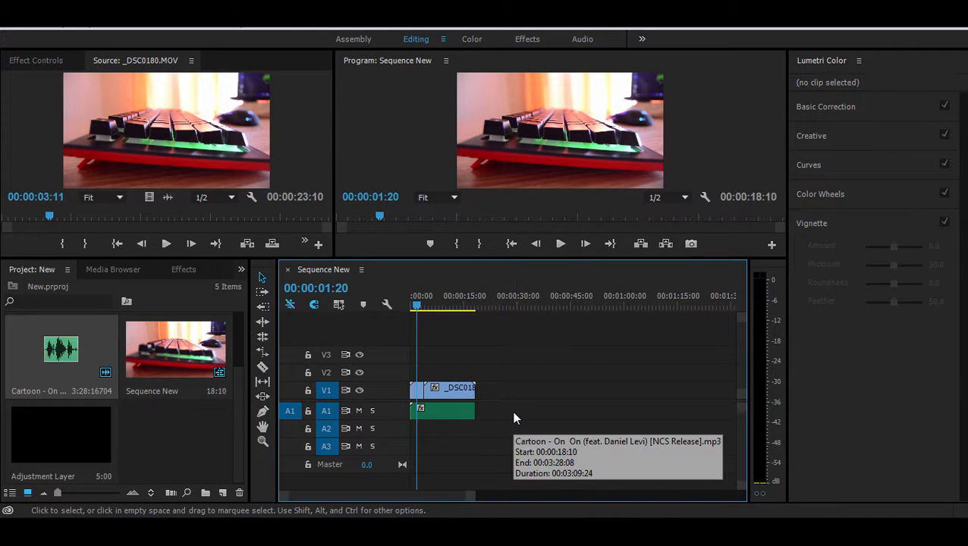
- Increase the height of audio track A1 to show the music's waveform and keyframe controls
{"action": "left_click_drag", "start_coordinate": [400, 419], "coordinate": [387, 446]}
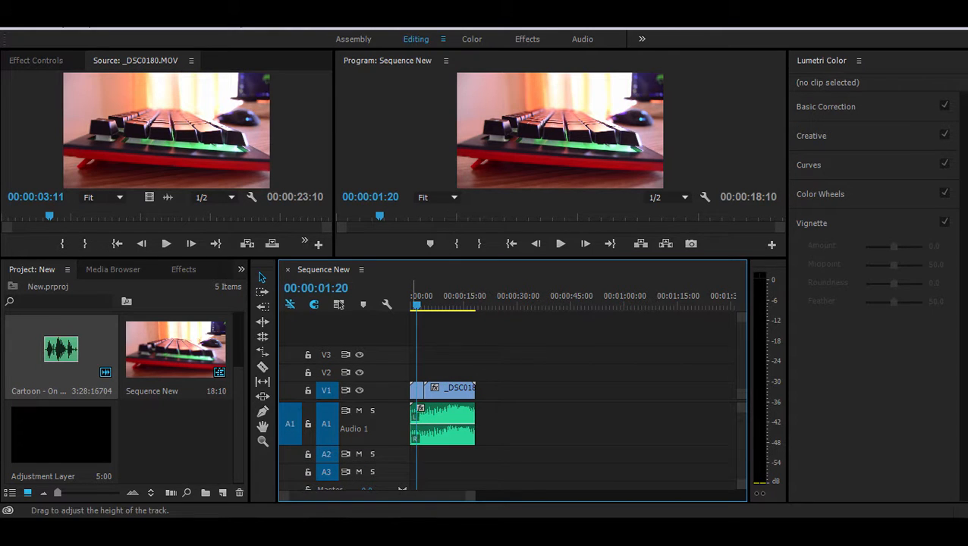
{"action": "left_click_drag", "start_coordinate": [392, 442], "coordinate": [391, 453]}
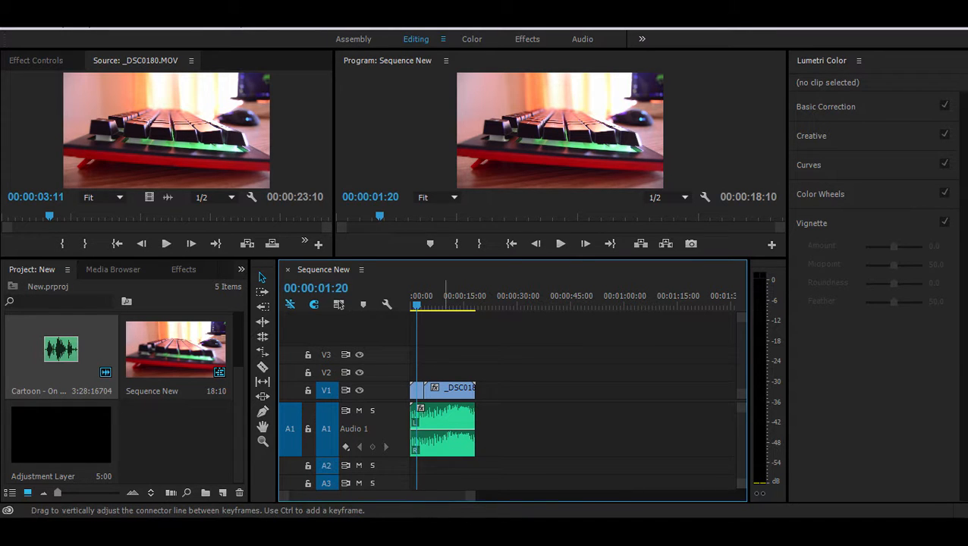
- Lower the volume of the music clip on A1 and play part of the sequence to check the level
{"action": "left_click", "coordinate": [445, 431]}
{"action": "left_click_drag", "start_coordinate": [446, 428], "coordinate": [449, 444]}
{"action": "left_click", "coordinate": [563, 245]}
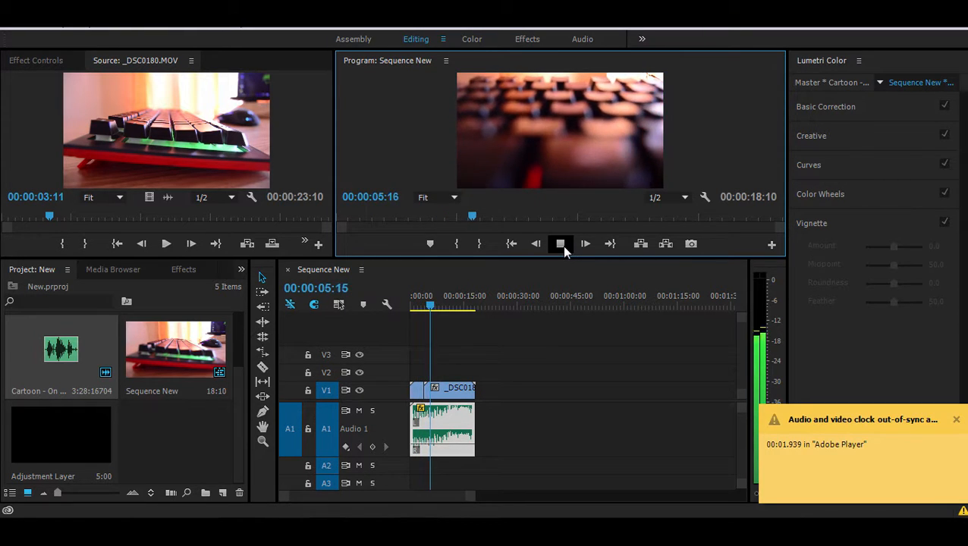
{"action": "left_click", "coordinate": [562, 245]}
{"action": "left_click", "coordinate": [956, 421]}
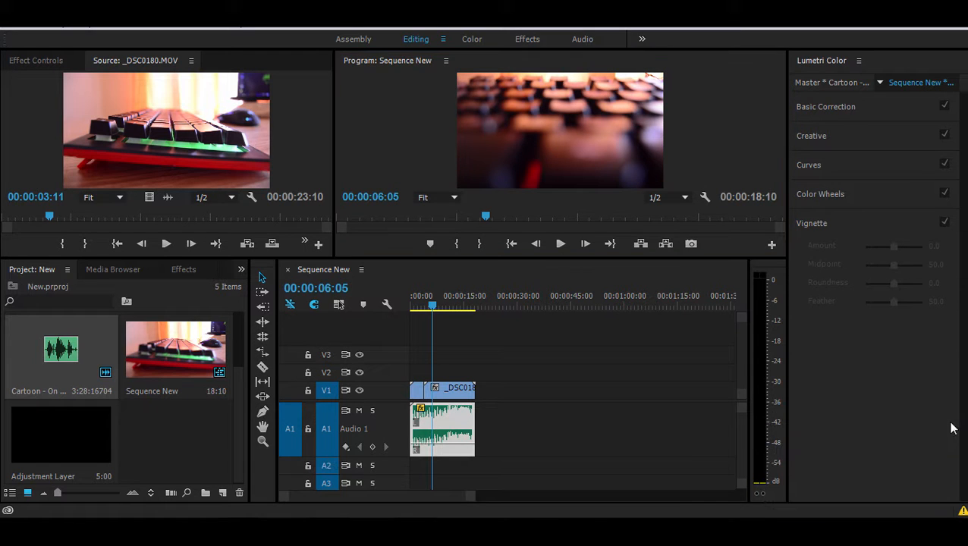
- Raise the volume of the music clip on A1 to about 0.28 dB and play part of the sequence
{"action": "left_click_drag", "start_coordinate": [61, 349], "coordinate": [457, 429]}
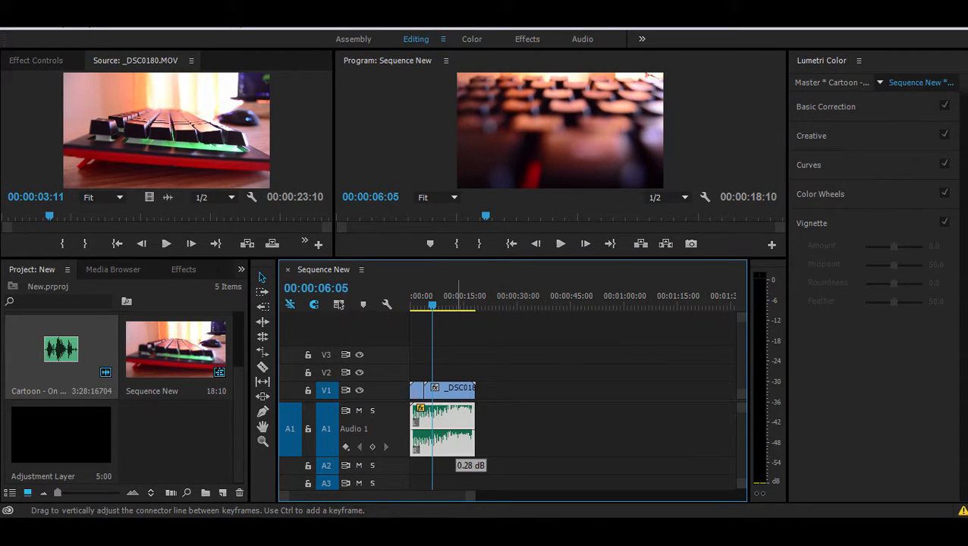
{"action": "left_click", "coordinate": [559, 244]}
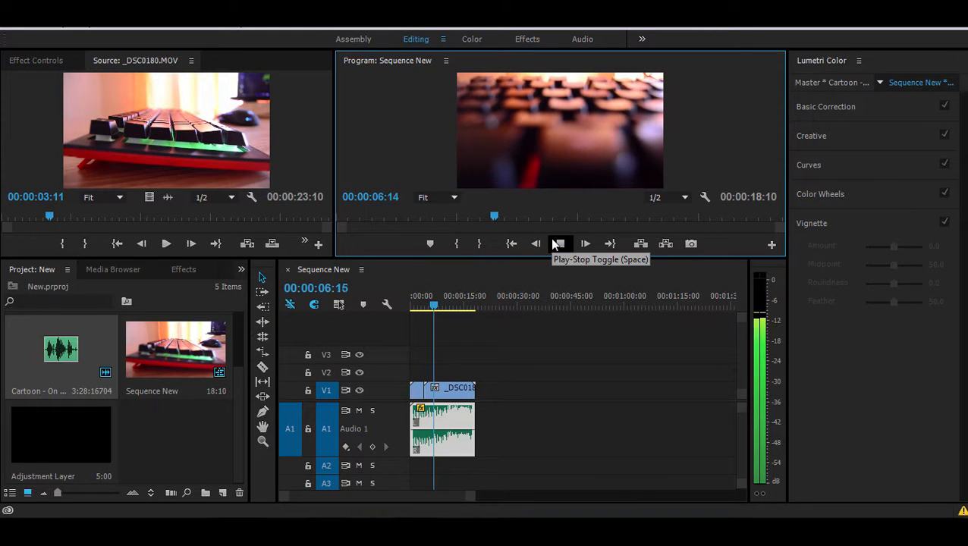
{"action": "left_click", "coordinate": [556, 243]}
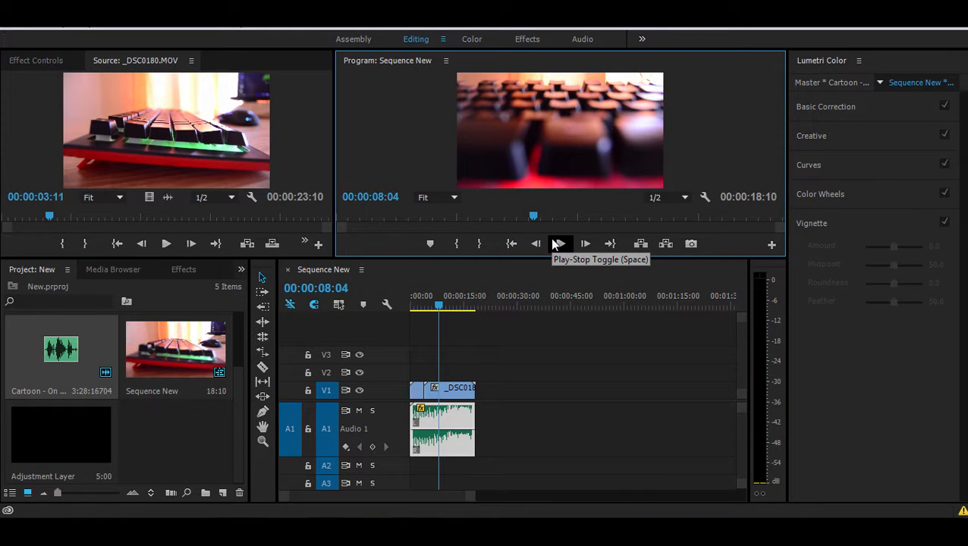
- Add volume keyframes to the music clip on A1 at 00:00:00:00 and 00:00:07:05
{"action": "left_click_drag", "start_coordinate": [442, 307], "coordinate": [393, 314]}
{"action": "key", "text": "space"}
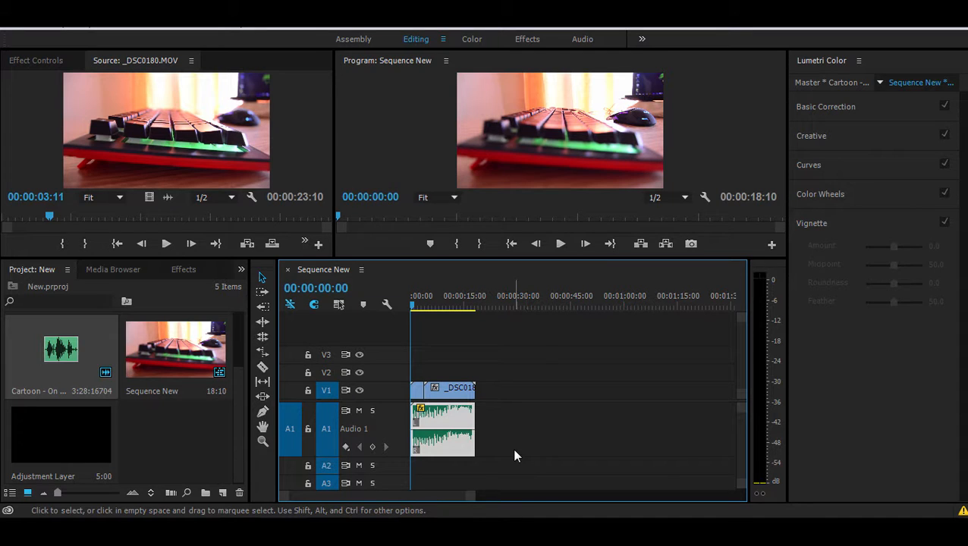
{"action": "left_click_drag", "start_coordinate": [411, 303], "coordinate": [344, 300]}
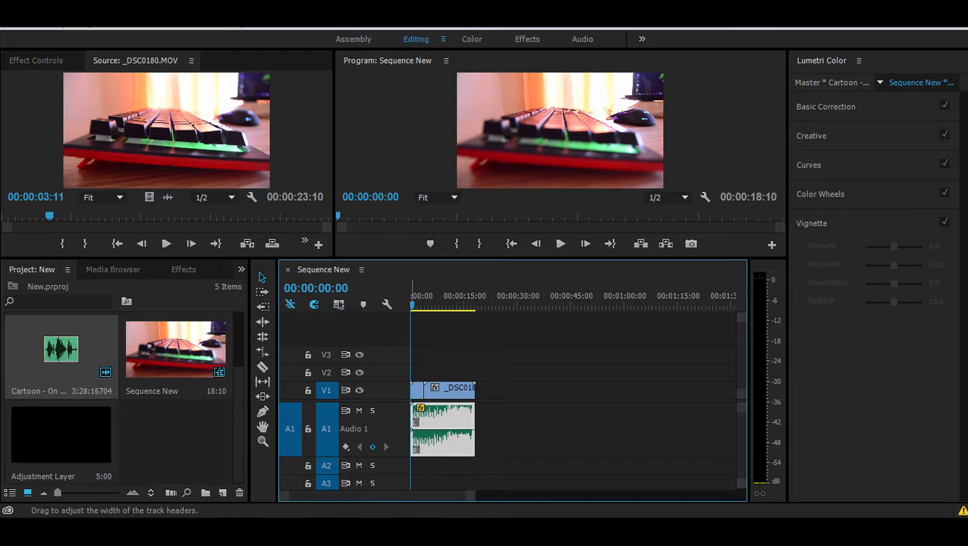
{"action": "left_click_drag", "start_coordinate": [413, 311], "coordinate": [437, 305]}
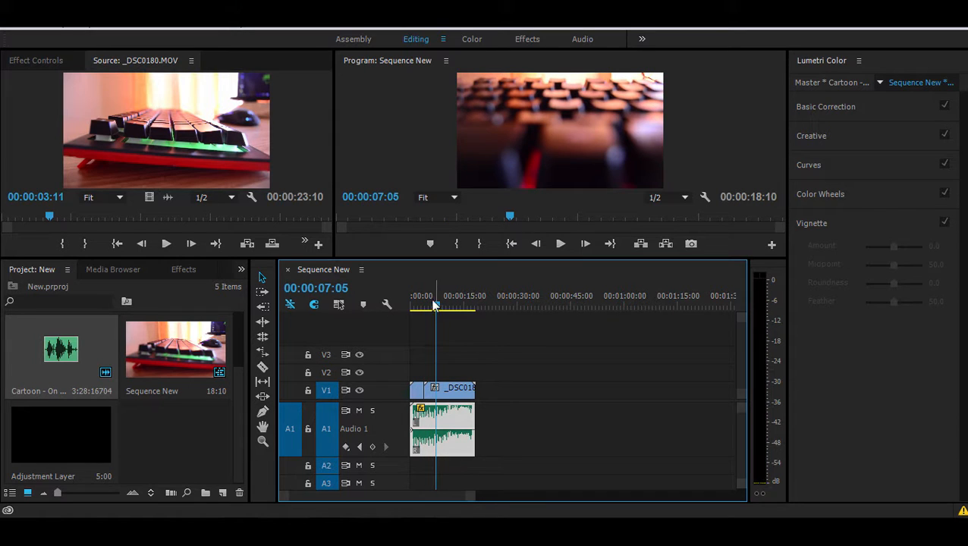
{"action": "left_click", "coordinate": [372, 447]}
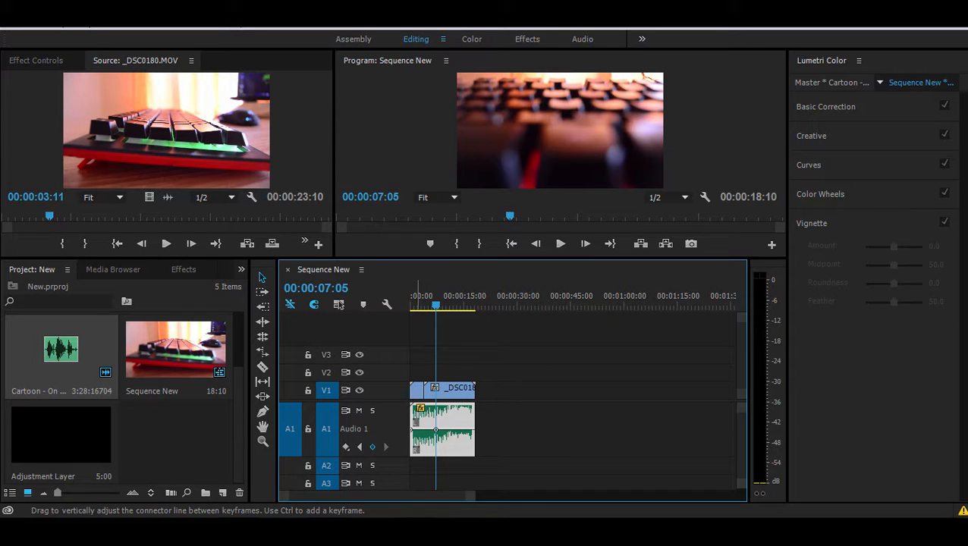
- Lower the music clip's first volume keyframe to create a fade-in, and play the sequence from the start
{"action": "left_click_drag", "start_coordinate": [412, 430], "coordinate": [413, 450]}
{"action": "left_click_drag", "start_coordinate": [437, 307], "coordinate": [412, 308]}
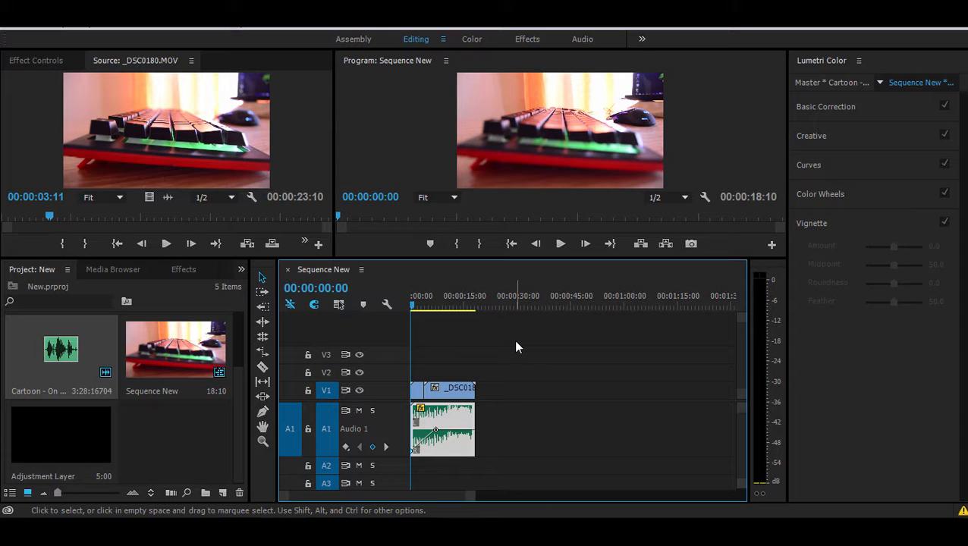
{"action": "key", "text": "space"}
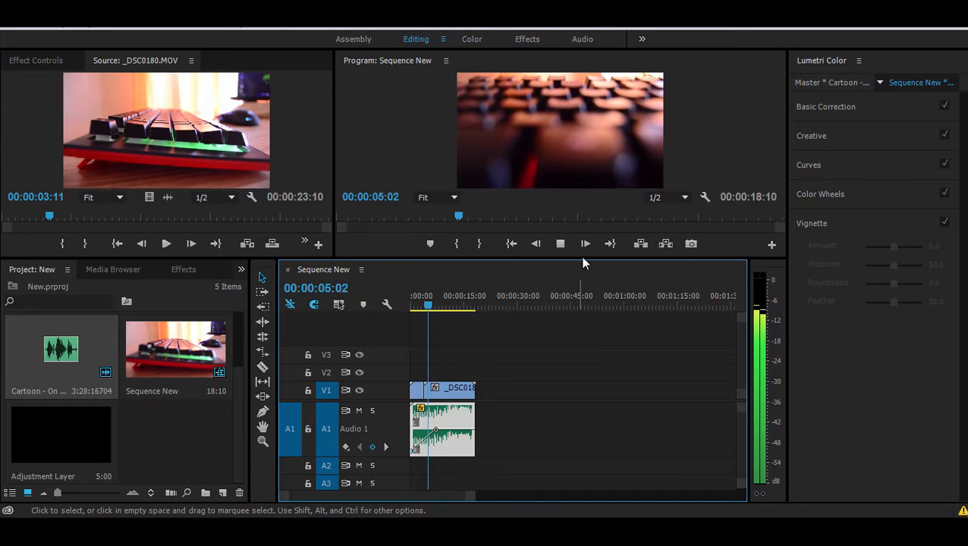
{"action": "left_click", "coordinate": [560, 244]}
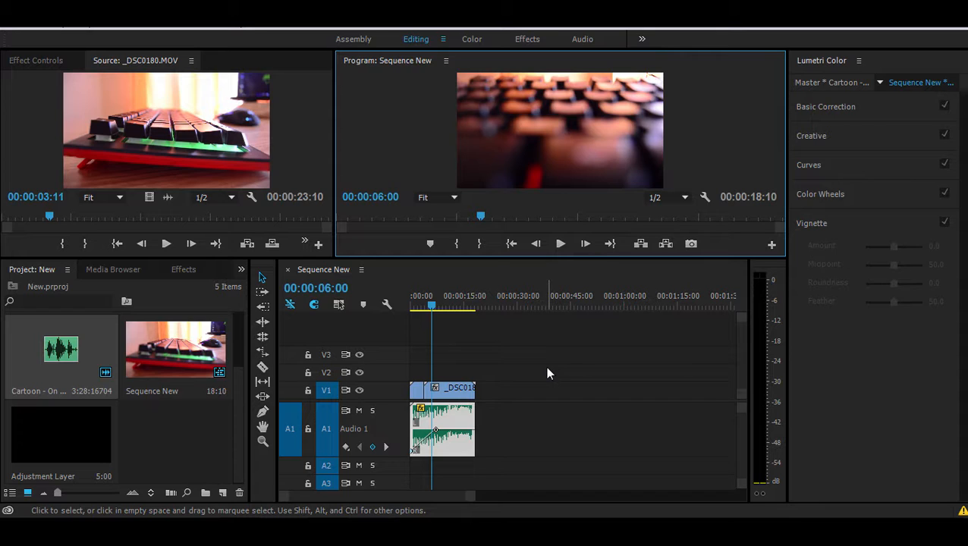
{"action": "scroll", "coordinate": [158, 457], "scroll_direction": "up", "scroll_amount": 2}
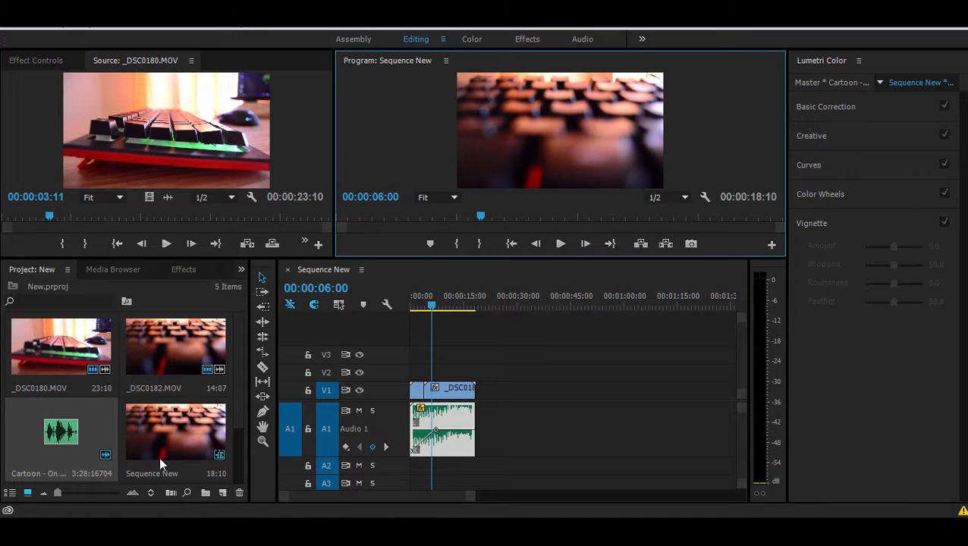
{"action": "scroll", "coordinate": [159, 457], "scroll_direction": "down", "scroll_amount": 2}
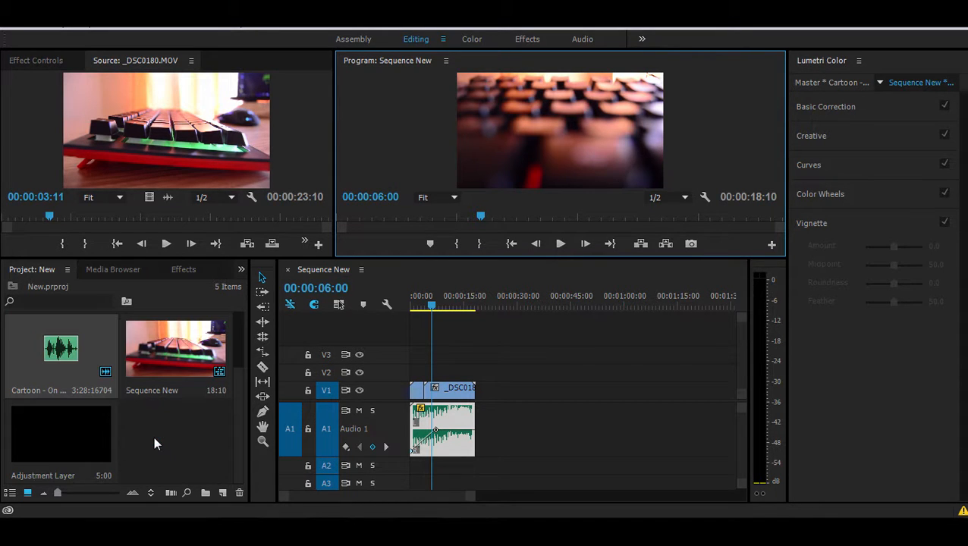
- Select Sequence New among the project items and open its media export settings
{"action": "scroll", "coordinate": [153, 444], "scroll_direction": "up", "scroll_amount": 2}
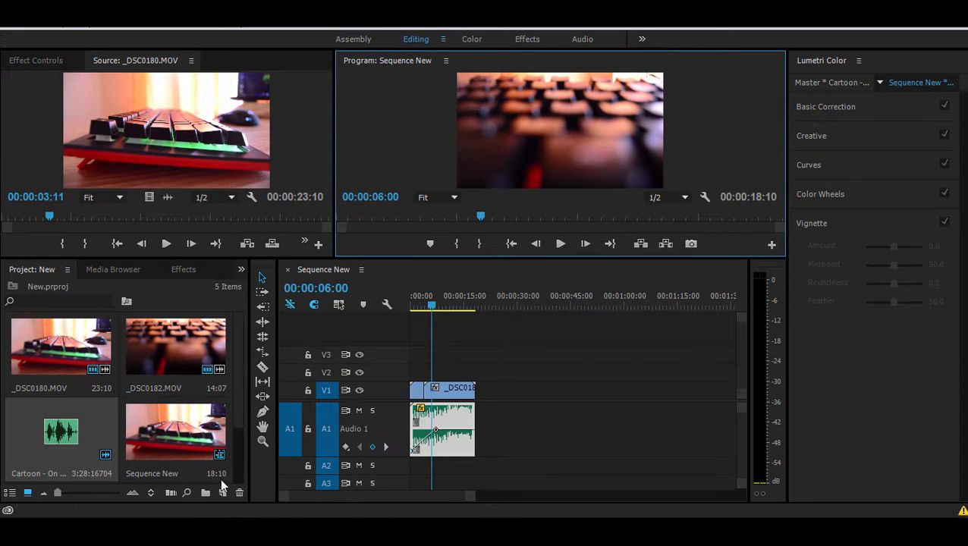
{"action": "left_click", "coordinate": [168, 445]}
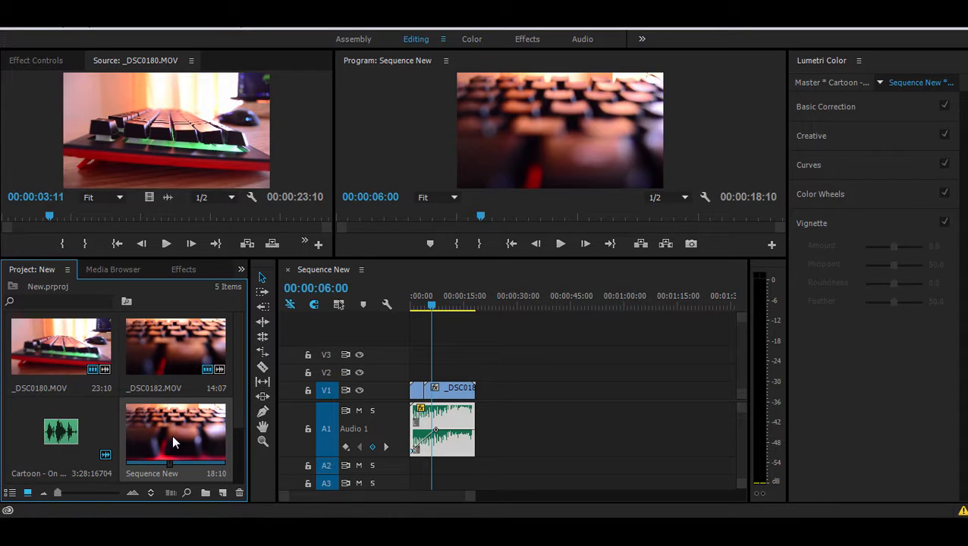
{"action": "left_click", "coordinate": [68, 357]}
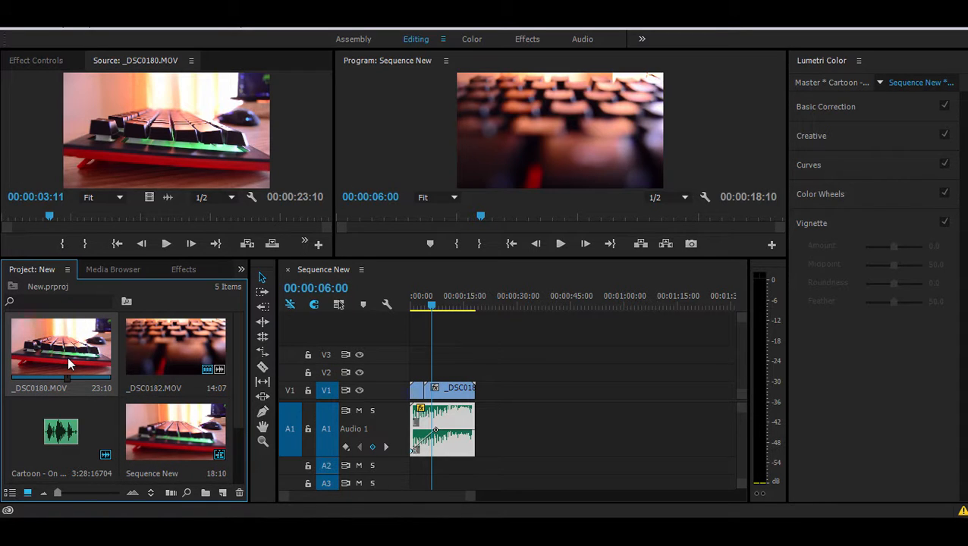
{"action": "left_click", "coordinate": [156, 449]}
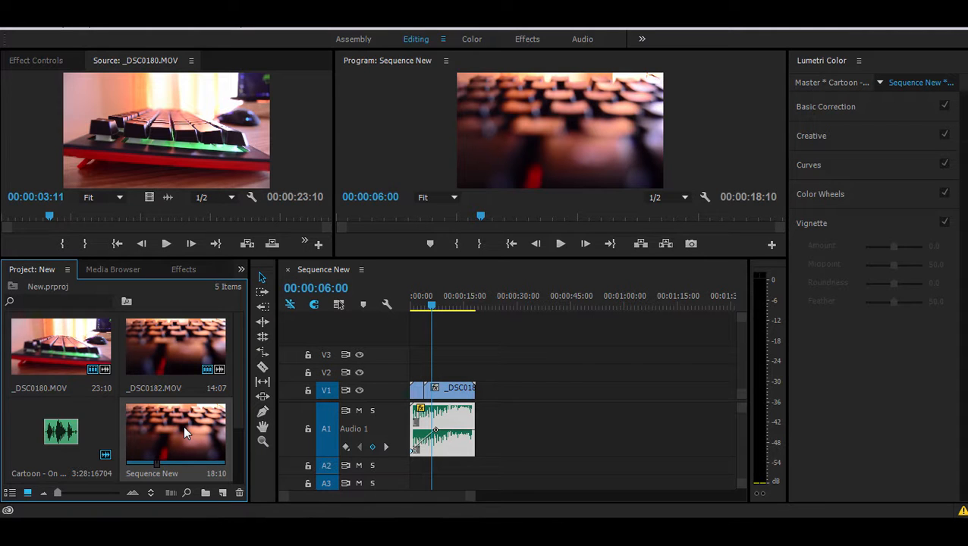
{"action": "left_click", "coordinate": [10, 21]}
{"action": "mouse_move", "coordinate": [123, 431]}
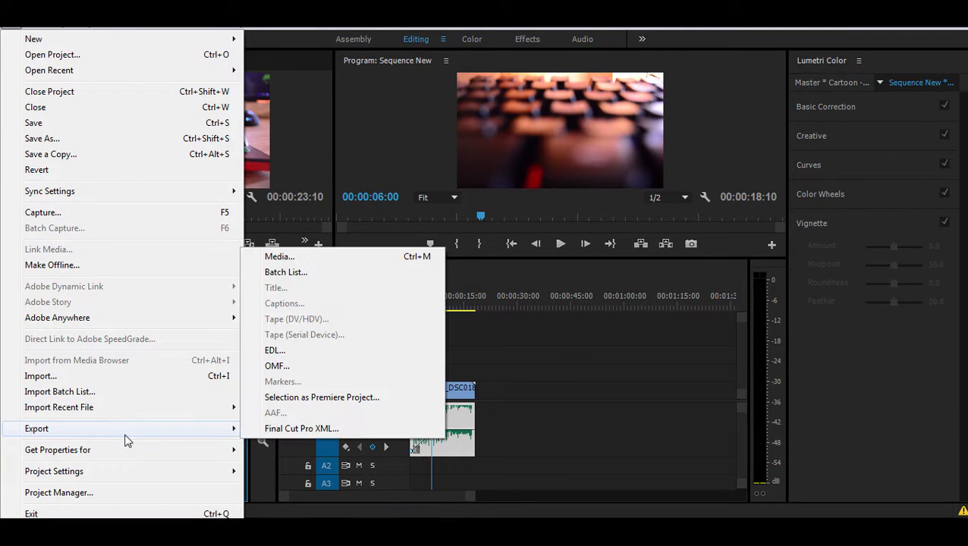
{"action": "left_click", "coordinate": [325, 261]}
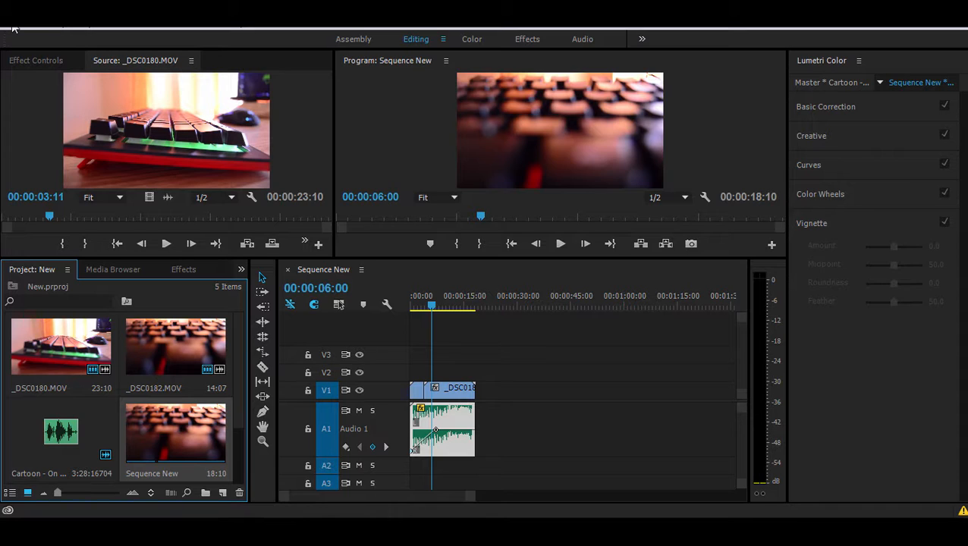
{"action": "key", "text": "ctrl+m"}
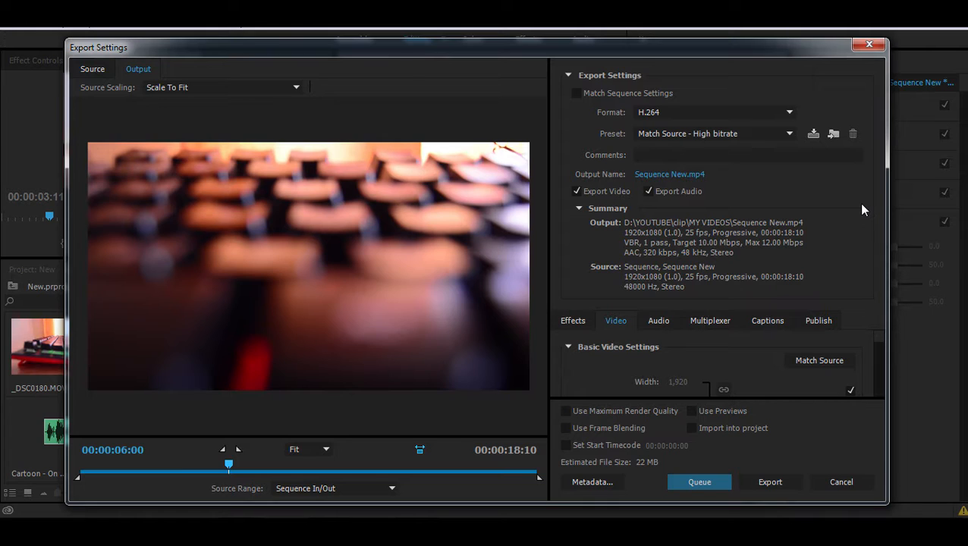
- Try AVI as the export format and switch back to H.264
{"action": "left_click", "coordinate": [782, 115]}
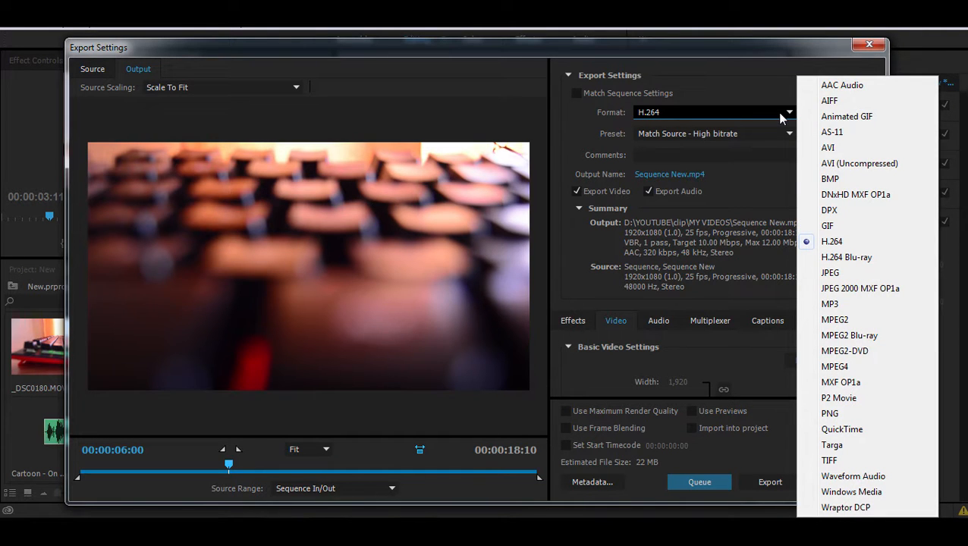
{"action": "key", "text": "Escape"}
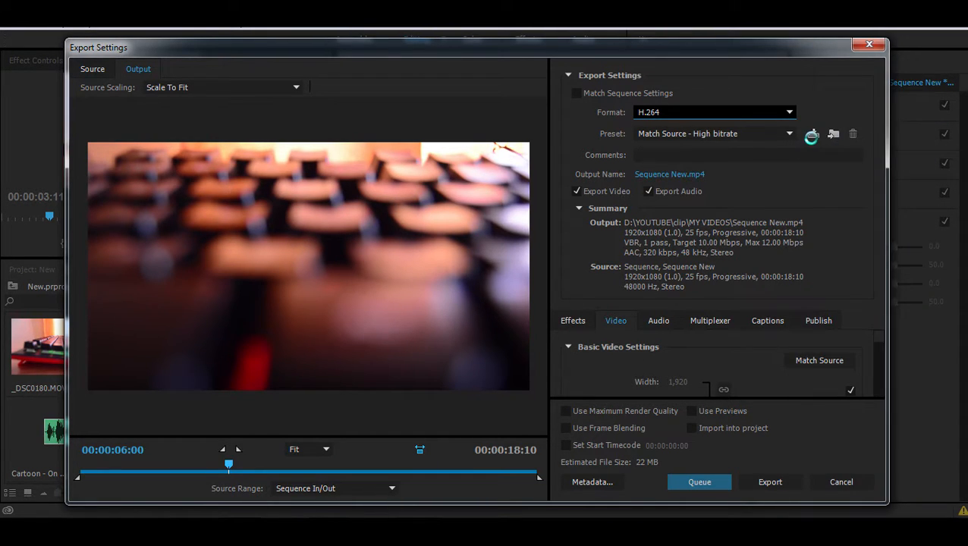
{"action": "left_click", "coordinate": [760, 116]}
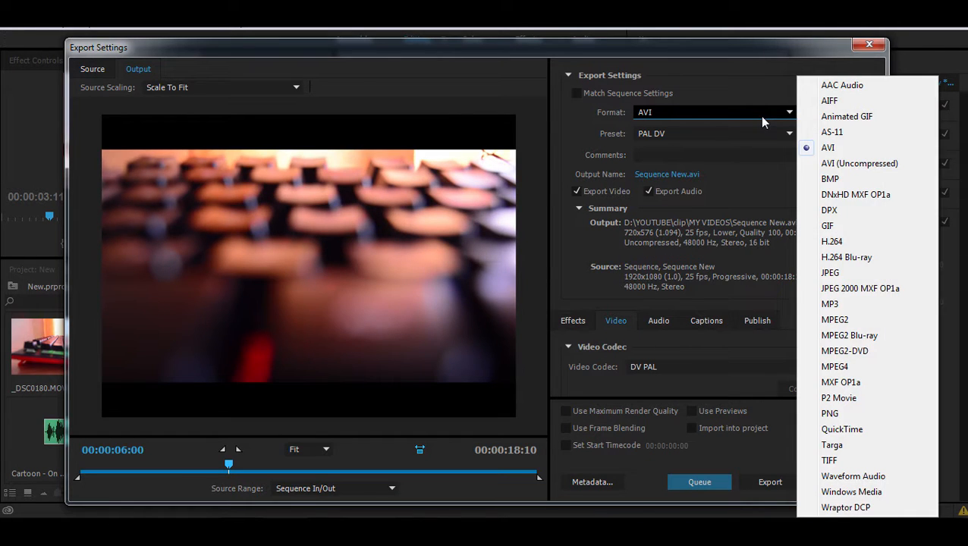
{"action": "left_click", "coordinate": [844, 243]}
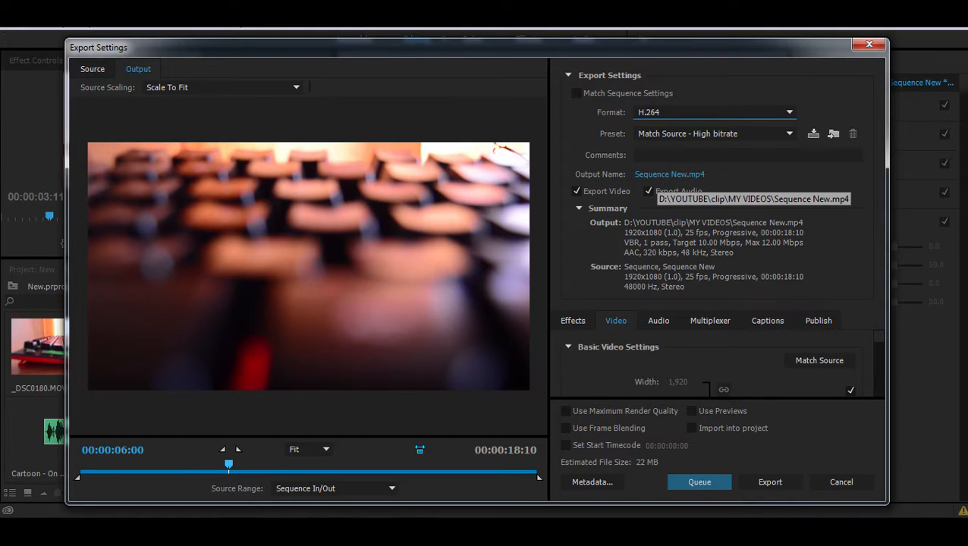
- Set the export output to New Video on the Desktop as an MP4 file, and start the export
{"action": "left_click", "coordinate": [658, 179]}
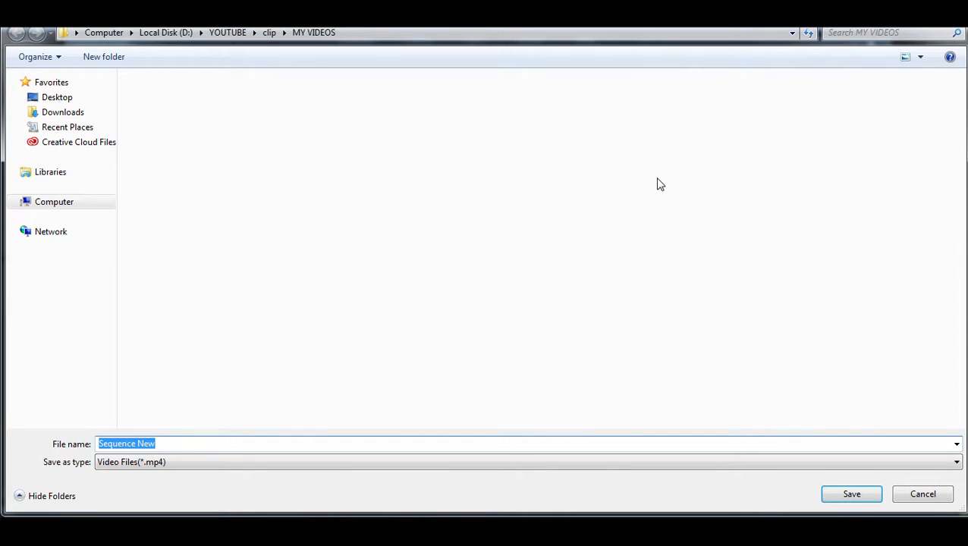
{"action": "left_click", "coordinate": [66, 99]}
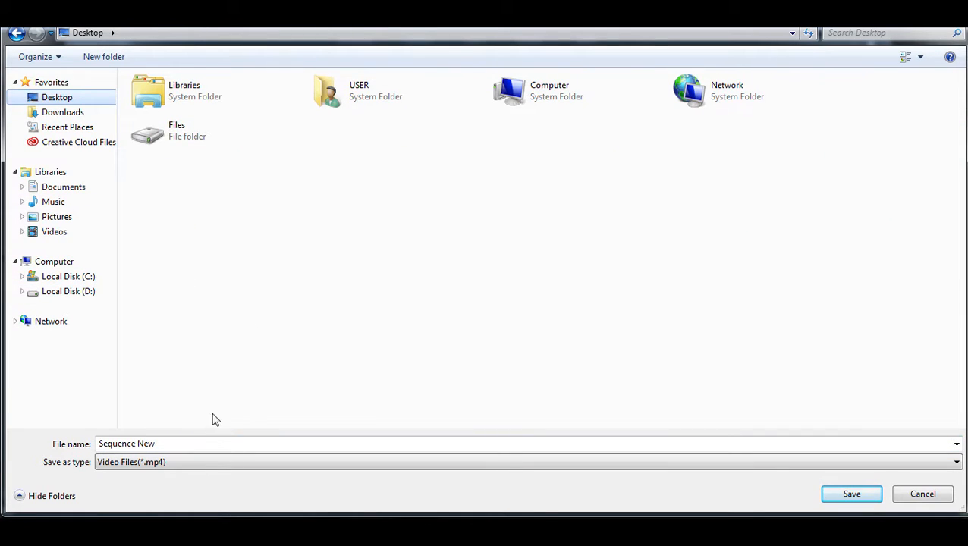
{"action": "left_click", "coordinate": [127, 445]}
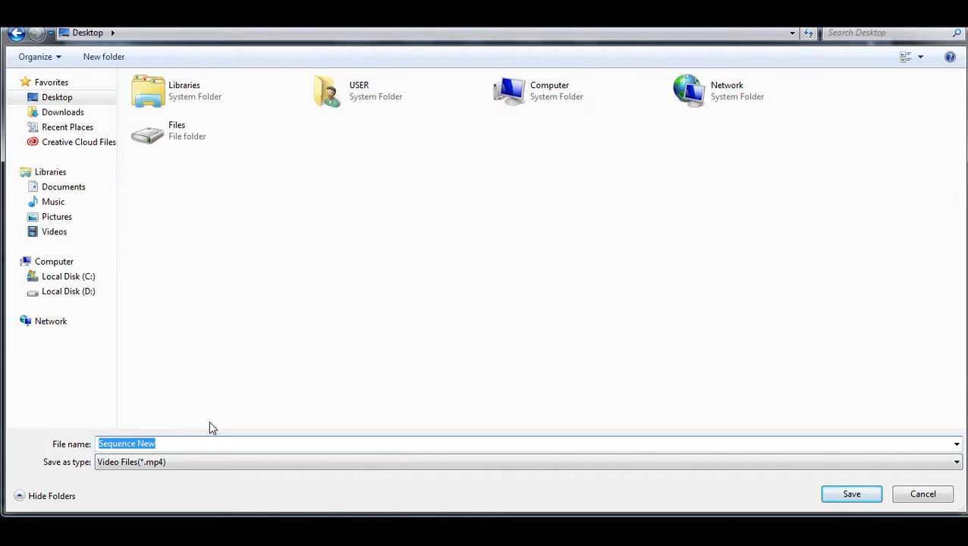
{"action": "type", "text": "New"}
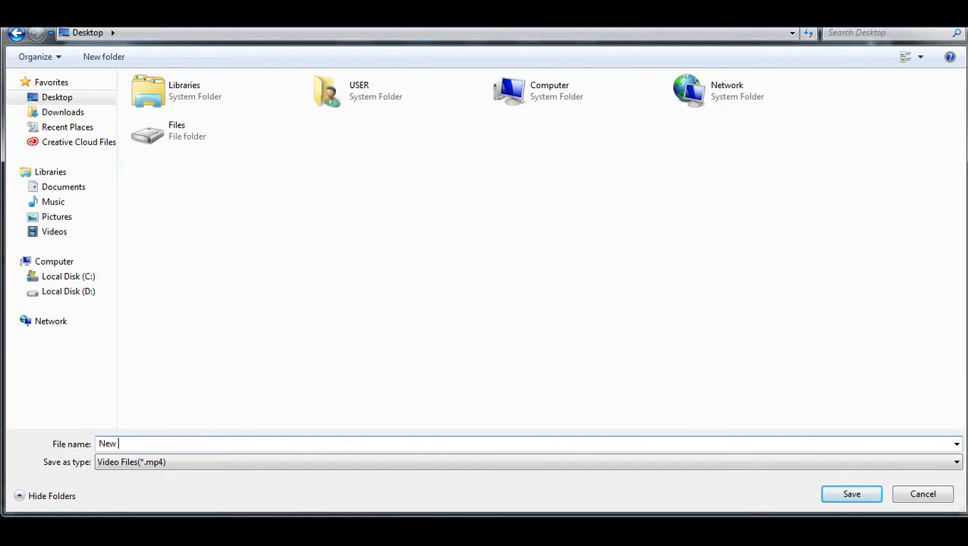
{"action": "type", "text": " Video"}
{"action": "left_click", "coordinate": [878, 500]}
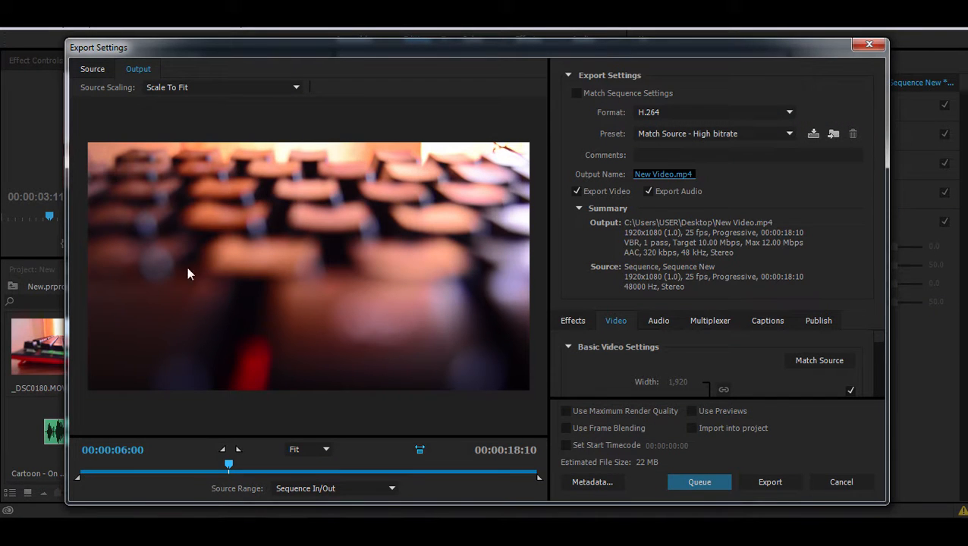
{"action": "left_click", "coordinate": [765, 490]}
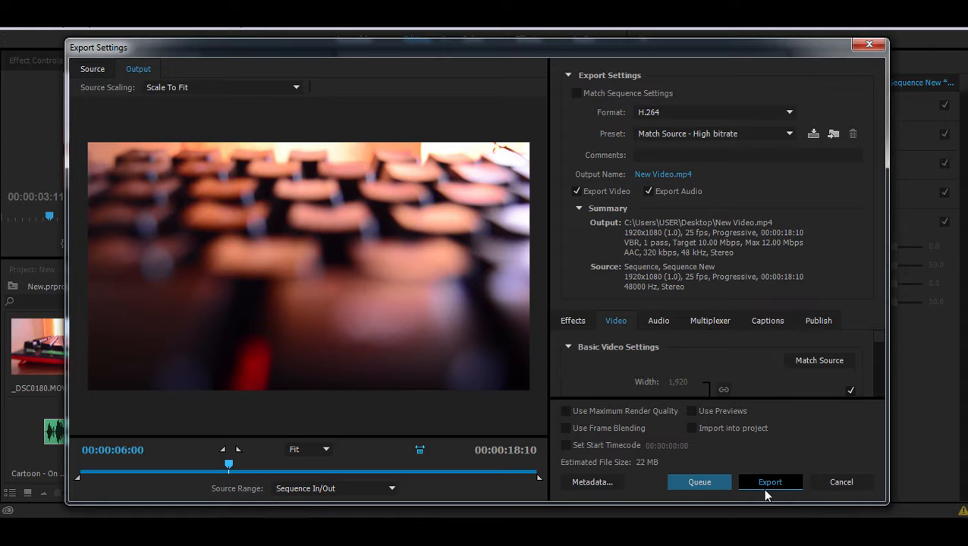